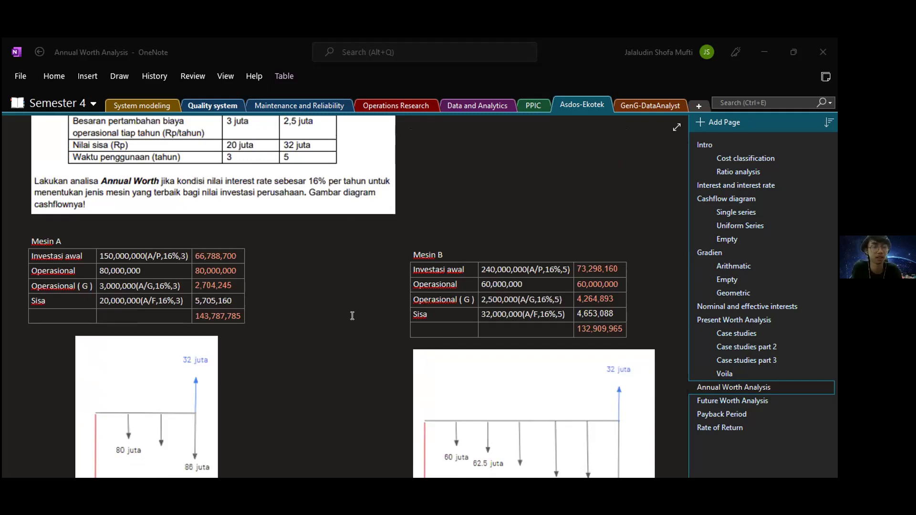
{"action": "scroll", "coordinate": [352, 312], "scroll_direction": "down", "scroll_amount": 2}
{"action": "scroll", "coordinate": [352, 312], "scroll_direction": "up", "scroll_amount": 2}
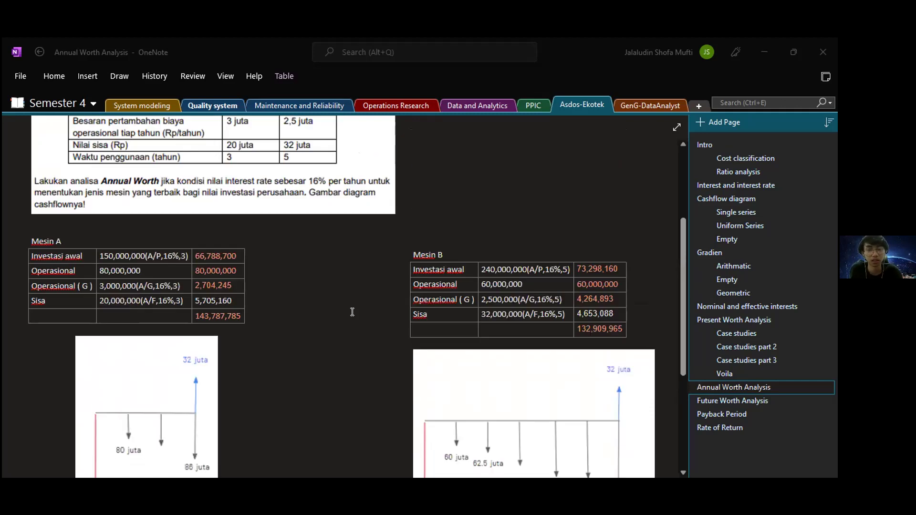
{"action": "scroll", "coordinate": [352, 312], "scroll_direction": "up", "scroll_amount": 2}
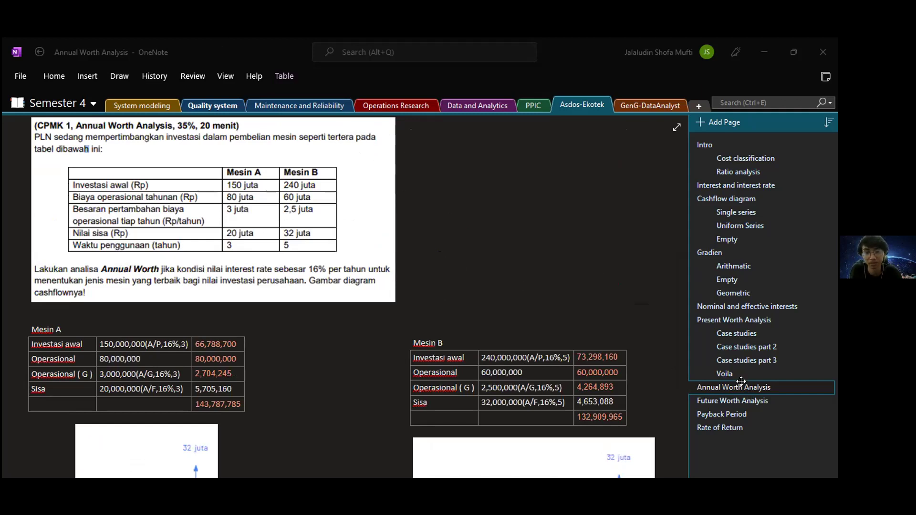
{"action": "left_click", "coordinate": [742, 400]}
{"action": "left_click", "coordinate": [742, 386]}
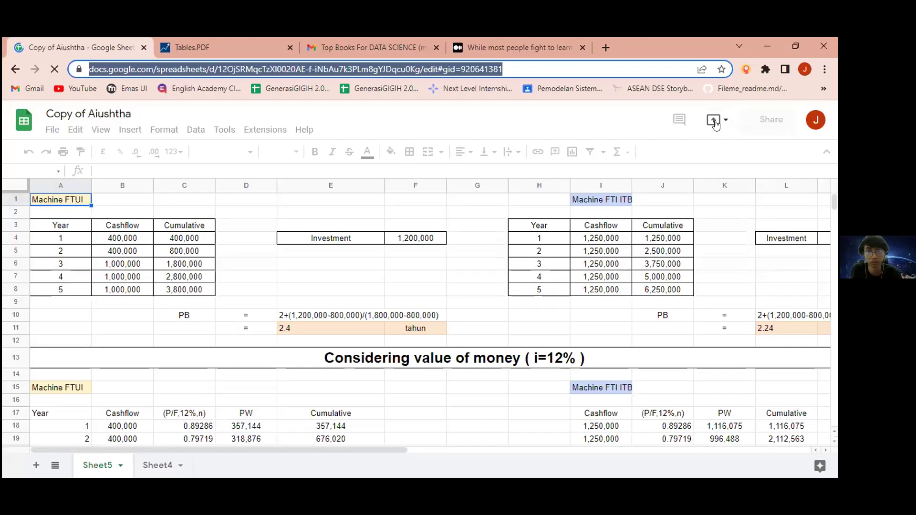
In the Google Sheets file, set link sharing to anyone with the link as viewer and copy the link
{"action": "left_click", "coordinate": [752, 122]}
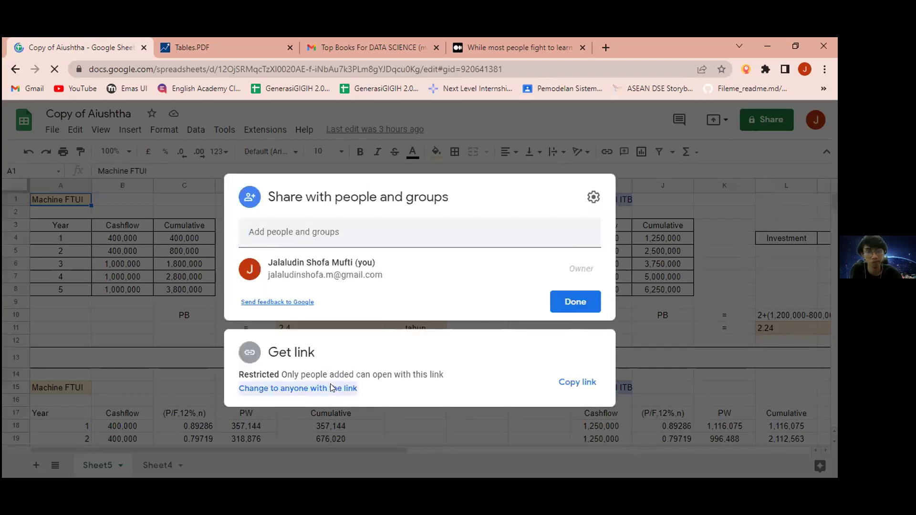
{"action": "left_click", "coordinate": [330, 388]}
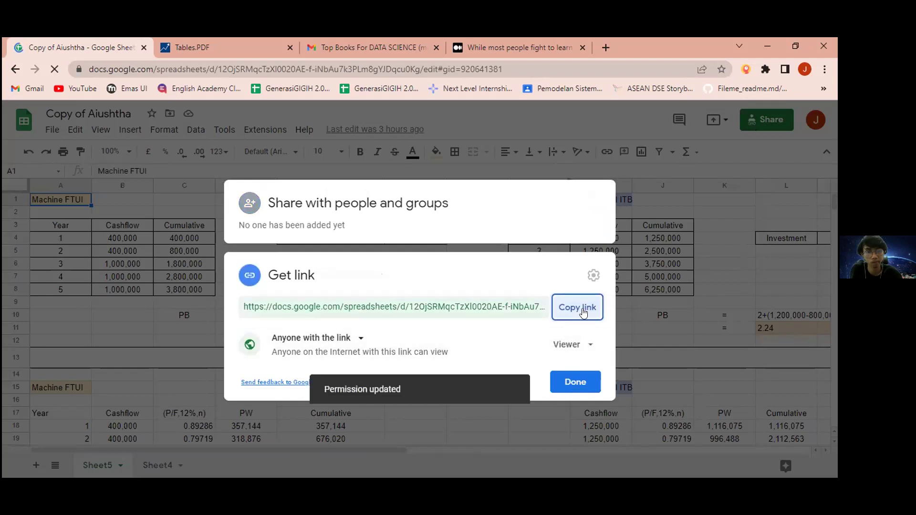
{"action": "left_click", "coordinate": [575, 384]}
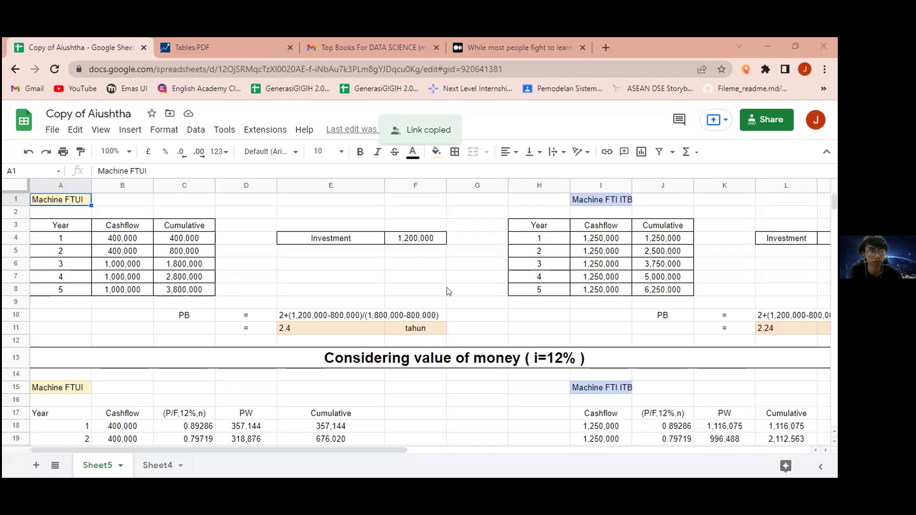
Open Sheet4 and rename the spreadsheet to EKOTEK
{"action": "scroll", "coordinate": [448, 291], "scroll_direction": "down", "scroll_amount": 6}
{"action": "scroll", "coordinate": [286, 382], "scroll_direction": "up", "scroll_amount": 5}
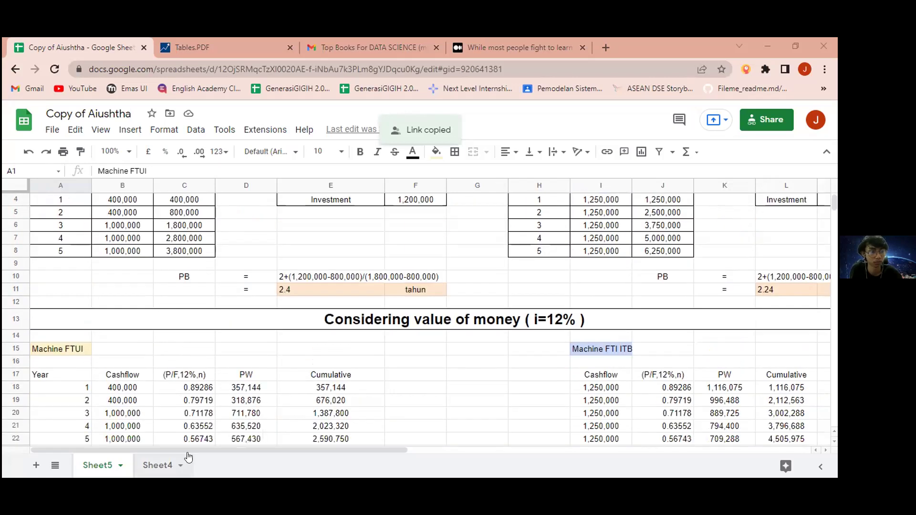
{"action": "left_click", "coordinate": [151, 465]}
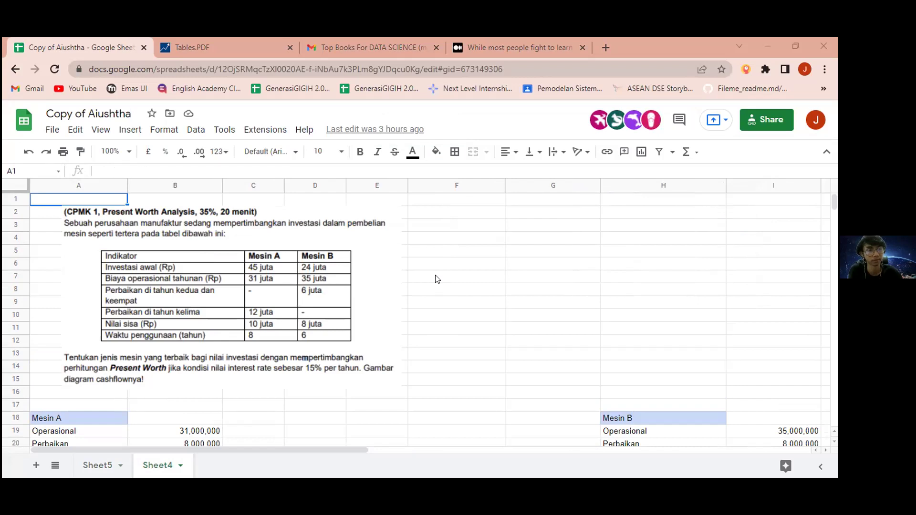
{"action": "left_click", "coordinate": [104, 112]}
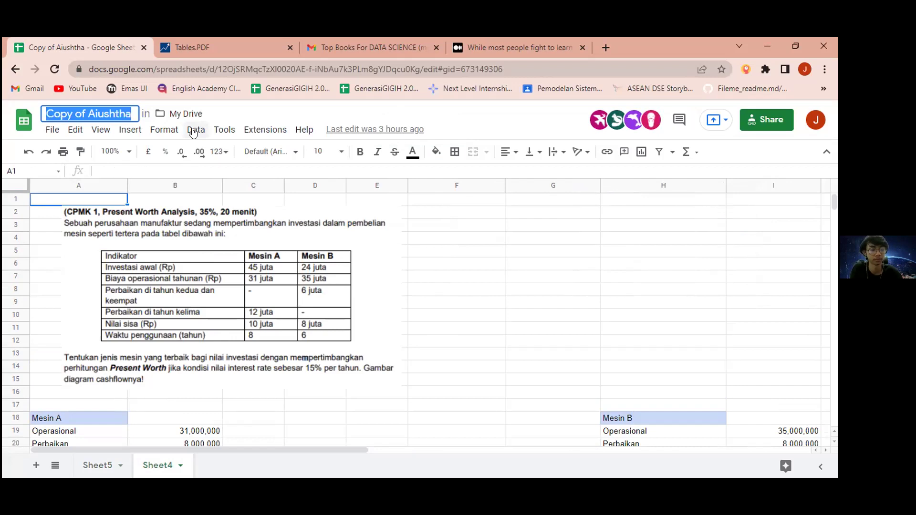
{"action": "type", "text": "EKOTEK"}
{"action": "key", "text": "Return"}
{"action": "left_click", "coordinate": [443, 301]}
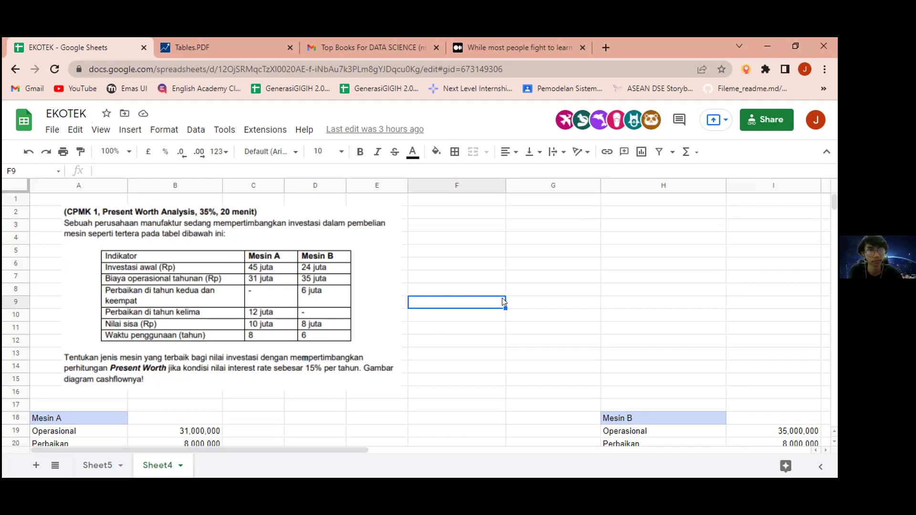
Close the Gmail and "While most people fight to learn" browser tabs, keeping the spreadsheet and Tables.PDF open
{"action": "left_click", "coordinate": [435, 46]}
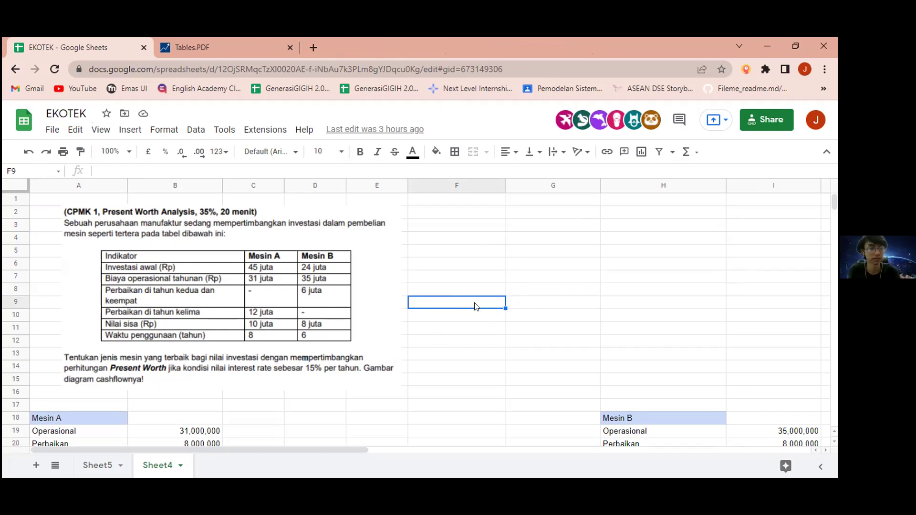
{"action": "scroll", "coordinate": [485, 300], "scroll_direction": "down", "scroll_amount": 2}
{"action": "scroll", "coordinate": [485, 300], "scroll_direction": "up", "scroll_amount": 2}
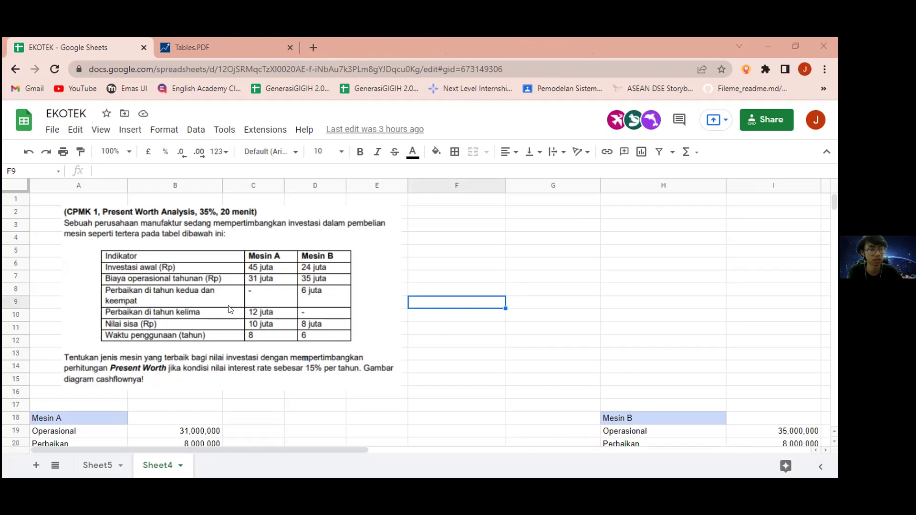
Move the Mesin A cash flow diagram from below its calculation table up beside the Present Worth problem statement
{"action": "scroll", "coordinate": [278, 290], "scroll_direction": "down", "scroll_amount": 1}
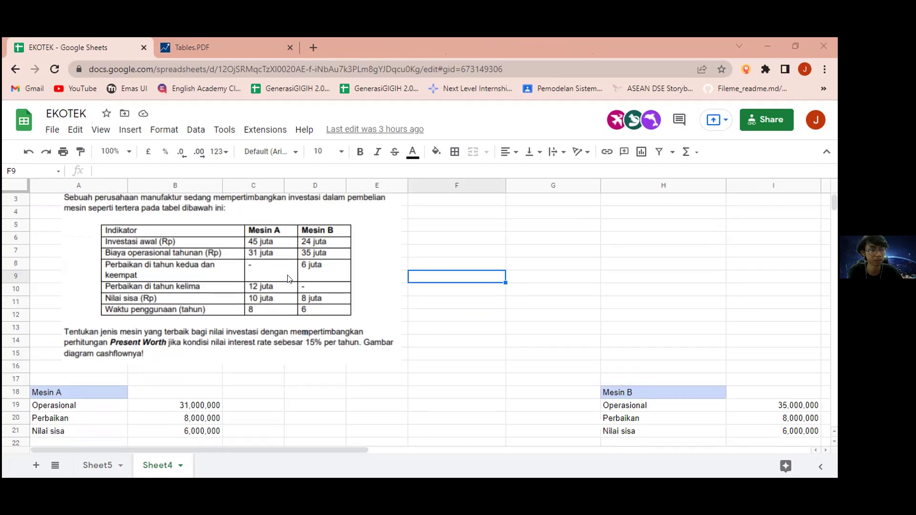
{"action": "scroll", "coordinate": [293, 269], "scroll_direction": "down", "scroll_amount": 4}
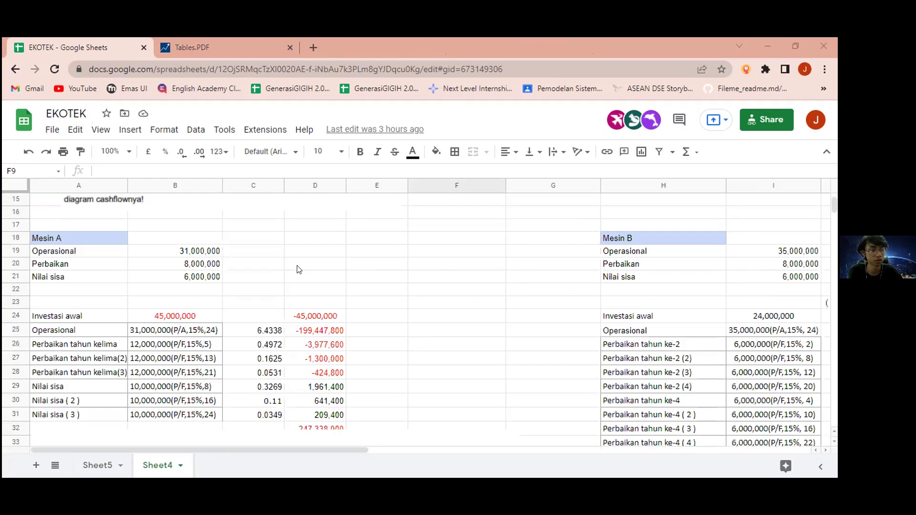
{"action": "scroll", "coordinate": [299, 268], "scroll_direction": "down", "scroll_amount": 4}
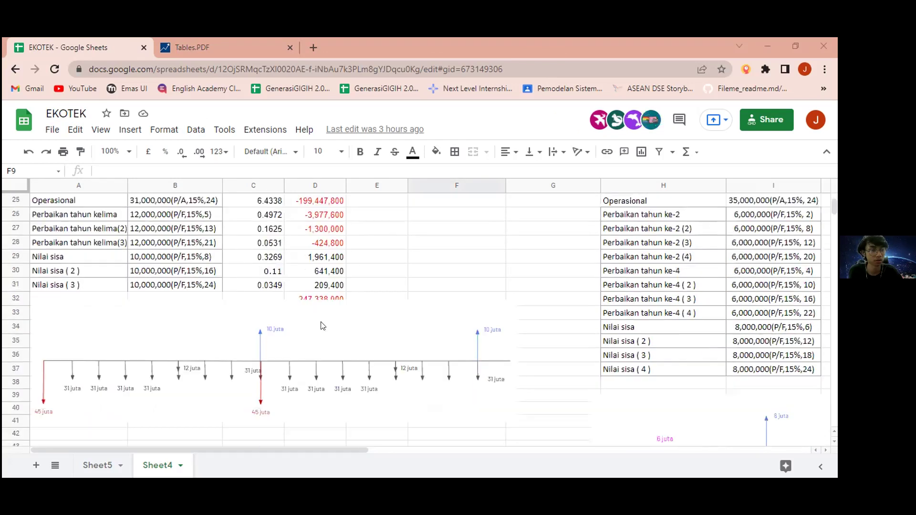
{"action": "left_click", "coordinate": [332, 261]}
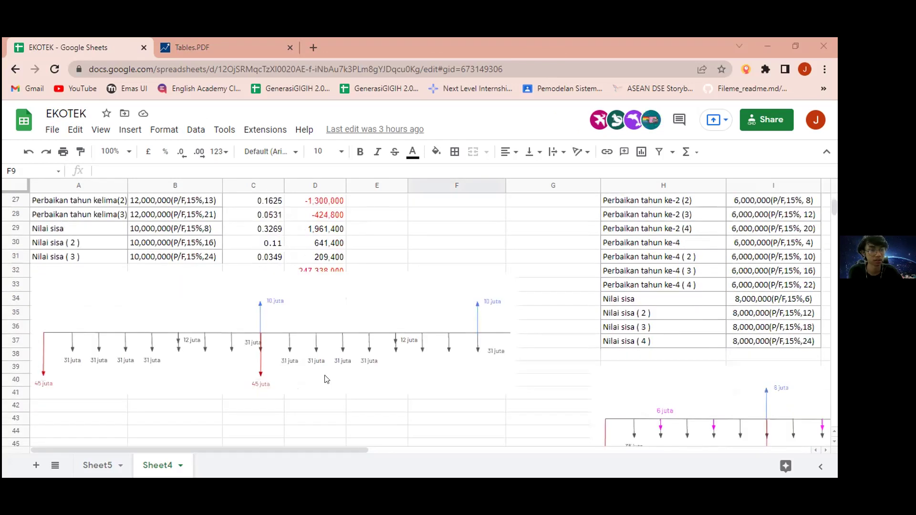
{"action": "left_click_drag", "start_coordinate": [366, 280], "coordinate": [354, 352]}
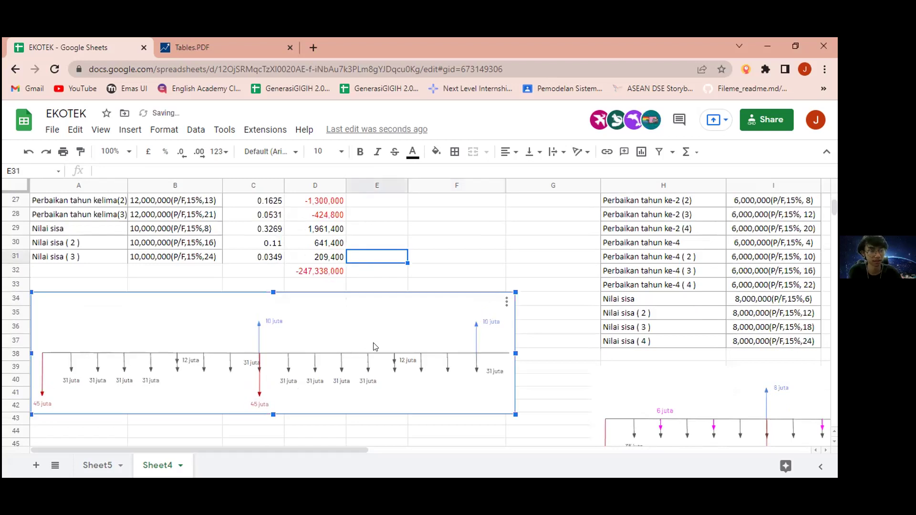
{"action": "key", "text": "ctrl+z"}
{"action": "key", "text": "ctrl+z"}
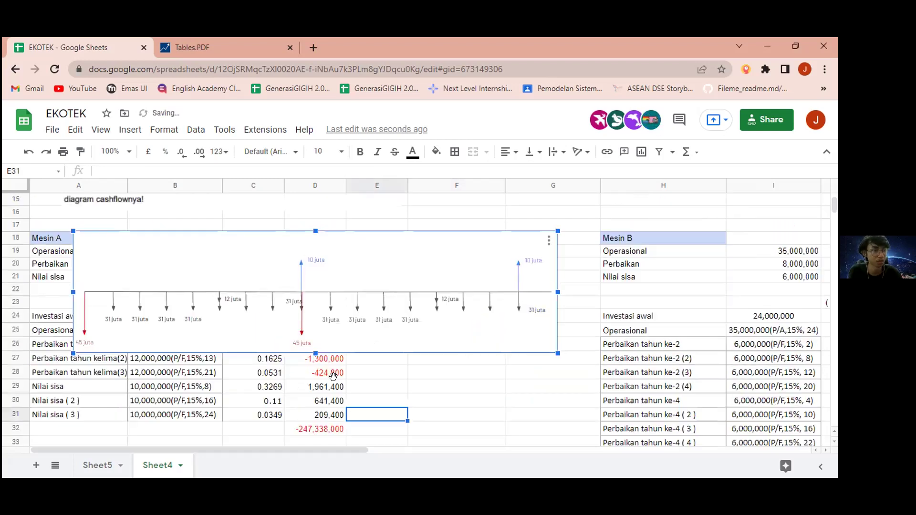
{"action": "key", "text": "ctrl+z"}
{"action": "key", "text": "ctrl+z"}
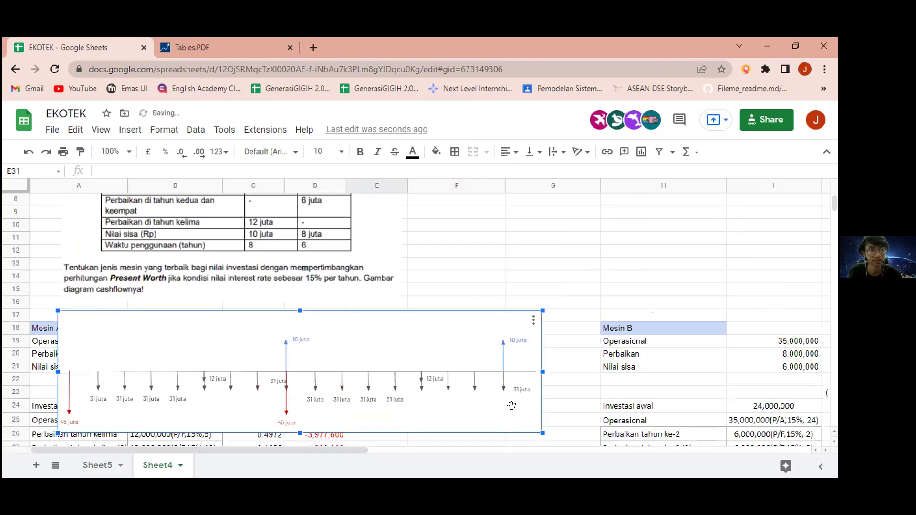
{"action": "key", "text": "ctrl+z"}
{"action": "key", "text": "ctrl+z"}
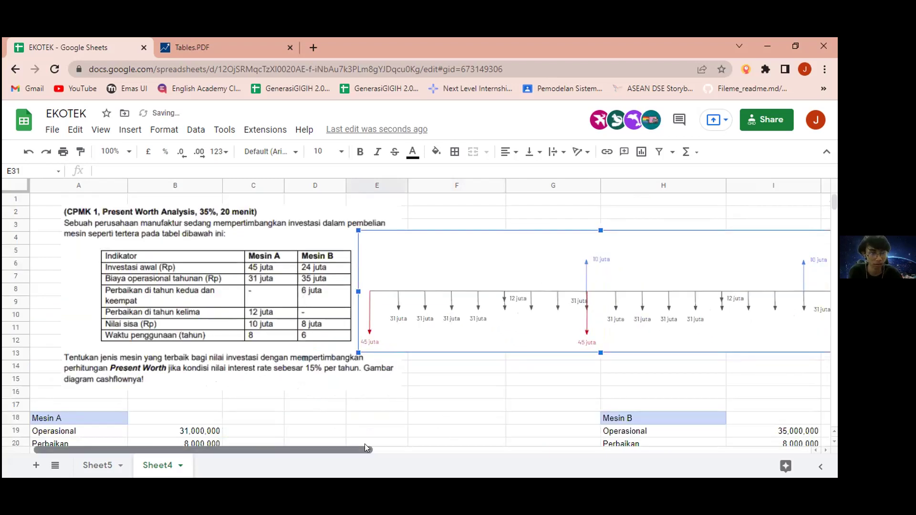
Examine the full length of the Mesin A cash flow diagram against the cost data in the problem table
{"action": "mouse_move", "coordinate": [364, 444]}
{"action": "left_mouse_down"}
{"action": "mouse_move", "coordinate": [394, 445]}
{"action": "mouse_move", "coordinate": [365, 451]}
{"action": "left_mouse_up"}
{"action": "left_click", "coordinate": [423, 380]}
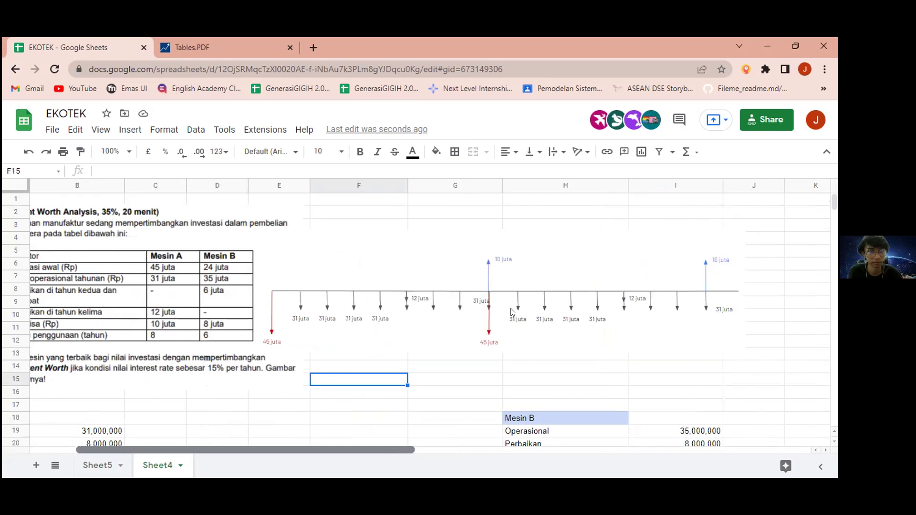
{"action": "scroll", "coordinate": [338, 357], "scroll_direction": "left", "scroll_amount": 2}
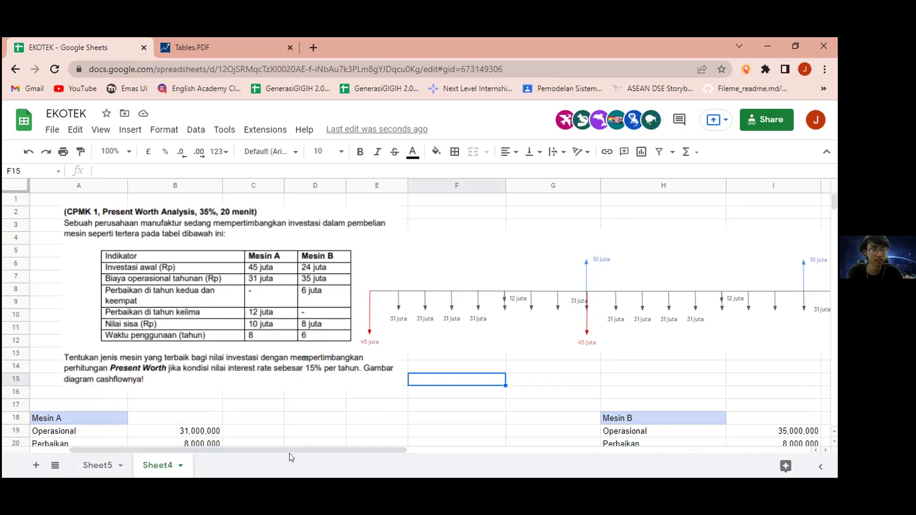
{"action": "mouse_move", "coordinate": [290, 455]}
{"action": "left_mouse_down"}
{"action": "mouse_move", "coordinate": [347, 450]}
{"action": "mouse_move", "coordinate": [279, 451]}
{"action": "mouse_move", "coordinate": [285, 445]}
{"action": "left_mouse_up"}
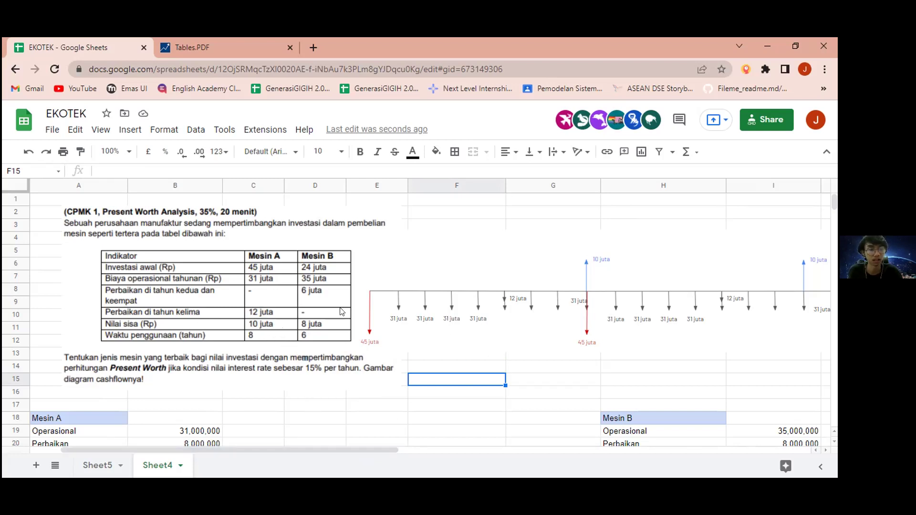
{"action": "mouse_move", "coordinate": [351, 451]}
{"action": "left_mouse_down"}
{"action": "mouse_move", "coordinate": [386, 450]}
{"action": "mouse_move", "coordinate": [364, 443]}
{"action": "left_mouse_up"}
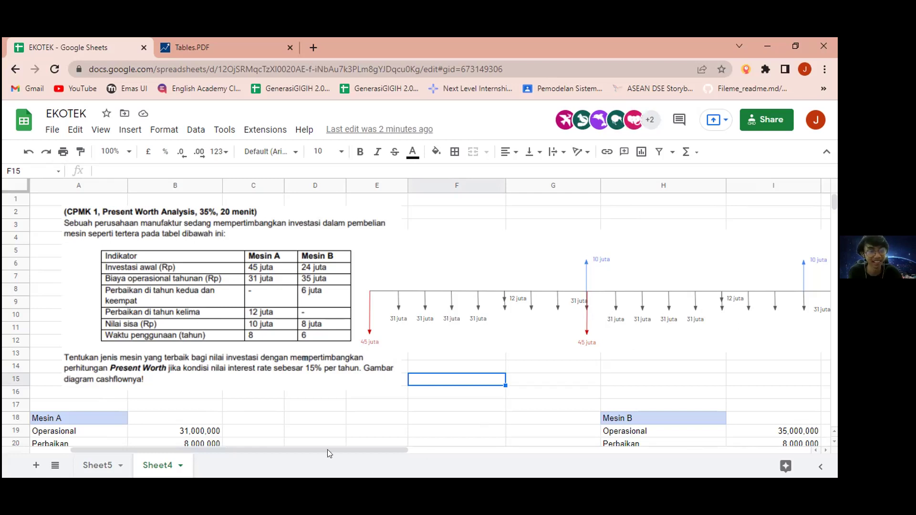
{"action": "left_click_drag", "start_coordinate": [355, 450], "coordinate": [402, 449]}
{"action": "scroll", "coordinate": [537, 272], "scroll_direction": "left", "scroll_amount": 2}
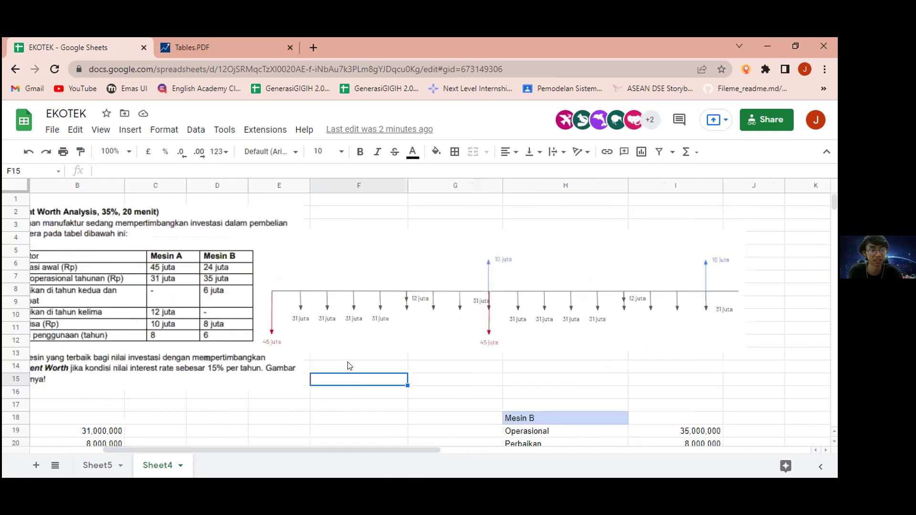
{"action": "mouse_move", "coordinate": [370, 450]}
{"action": "left_mouse_down"}
{"action": "mouse_move", "coordinate": [339, 442]}
{"action": "mouse_move", "coordinate": [386, 450]}
{"action": "left_mouse_up"}
{"action": "scroll", "coordinate": [380, 444], "scroll_direction": "left", "scroll_amount": 5}
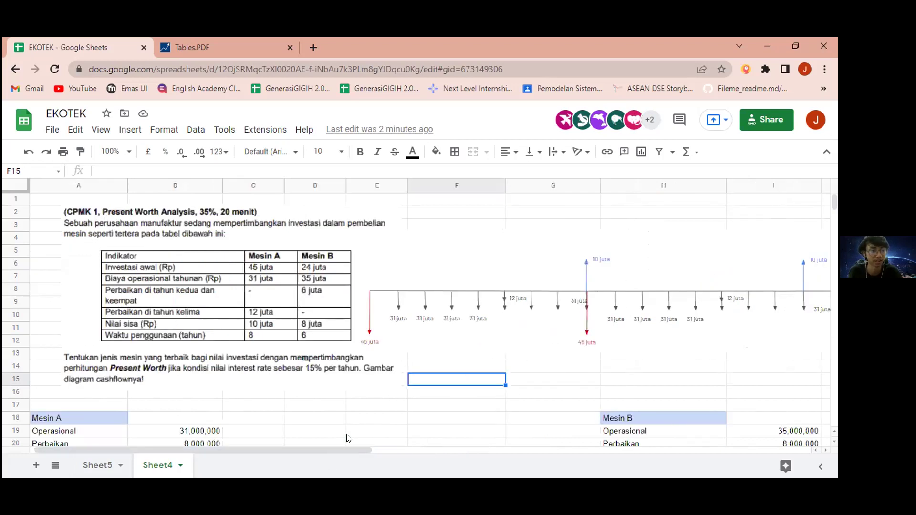
Move the Mesin A cash flow diagram back below its calculation table, starting at row 33 so the total in D32 is uncovered
{"action": "left_click", "coordinate": [454, 318]}
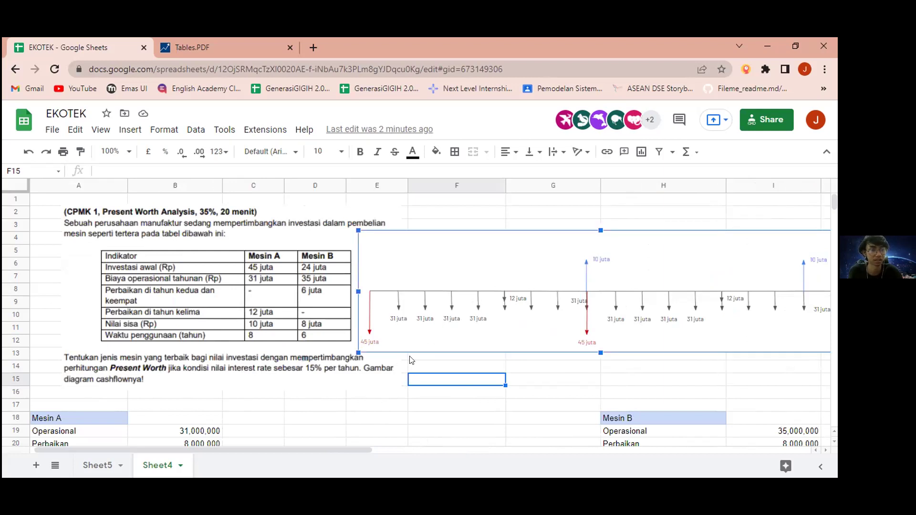
{"action": "scroll", "coordinate": [426, 352], "scroll_direction": "down", "scroll_amount": 1}
{"action": "left_click_drag", "start_coordinate": [505, 261], "coordinate": [358, 405]}
{"action": "scroll", "coordinate": [366, 357], "scroll_direction": "down", "scroll_amount": 2}
{"action": "scroll", "coordinate": [362, 395], "scroll_direction": "down", "scroll_amount": 2}
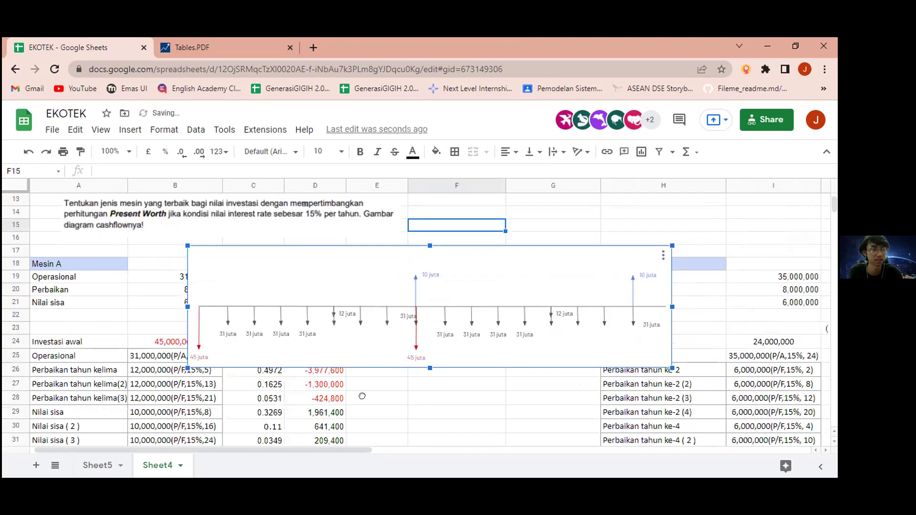
{"action": "left_click_drag", "start_coordinate": [376, 320], "coordinate": [348, 391]}
{"action": "scroll", "coordinate": [310, 401], "scroll_direction": "down", "scroll_amount": 2}
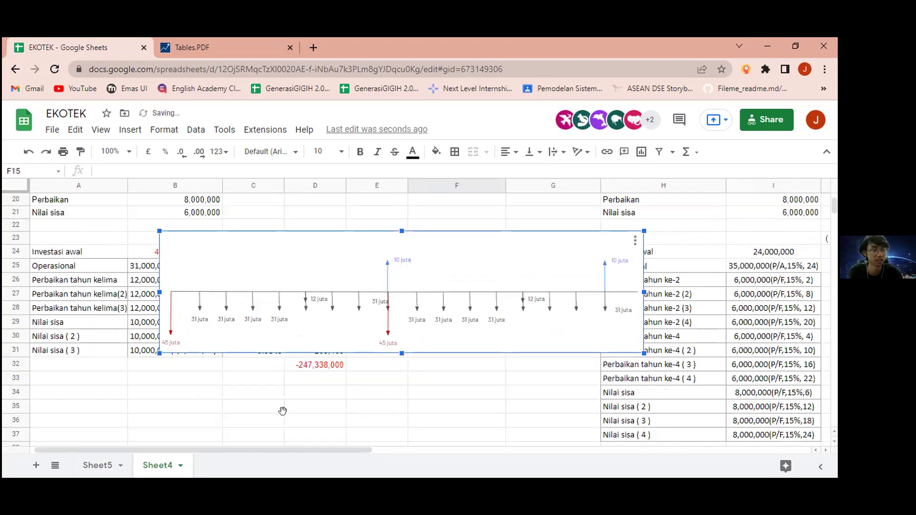
{"action": "scroll", "coordinate": [350, 341], "scroll_direction": "down", "scroll_amount": 2}
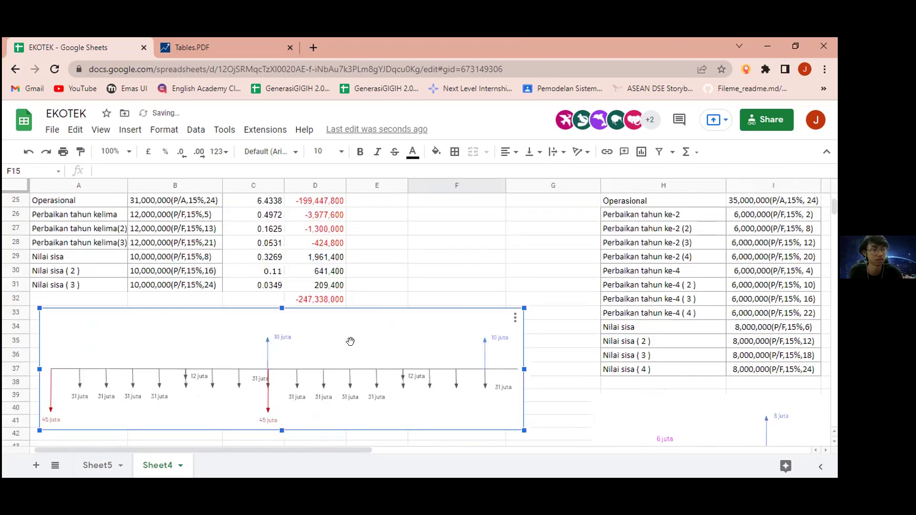
Examine the Mesin A present worth terms in A24:B31, from the initial investment to the residual values
{"action": "scroll", "coordinate": [351, 342], "scroll_direction": "up", "scroll_amount": 1}
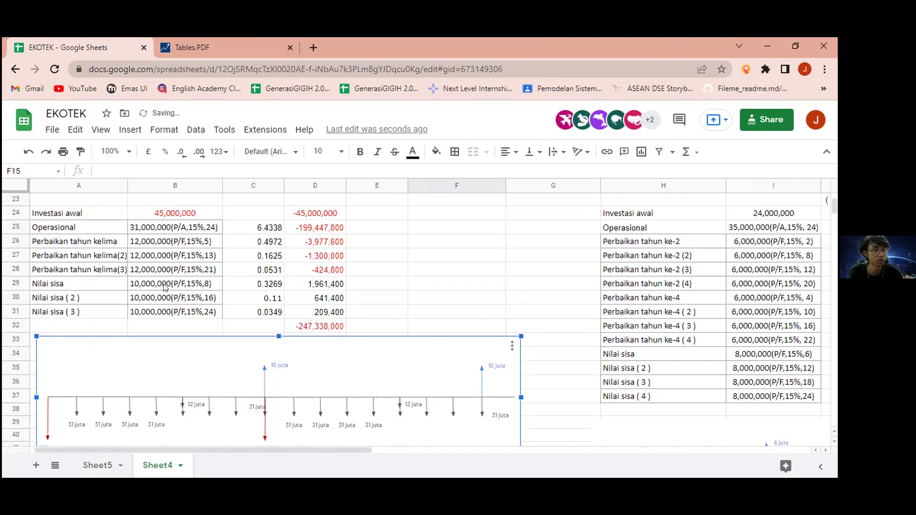
{"action": "left_click_drag", "start_coordinate": [47, 213], "coordinate": [209, 311]}
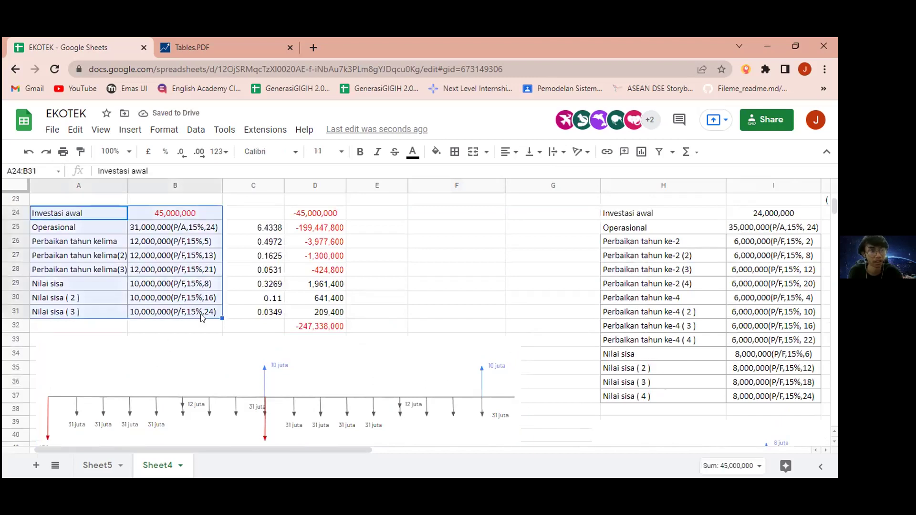
{"action": "left_click", "coordinate": [173, 256]}
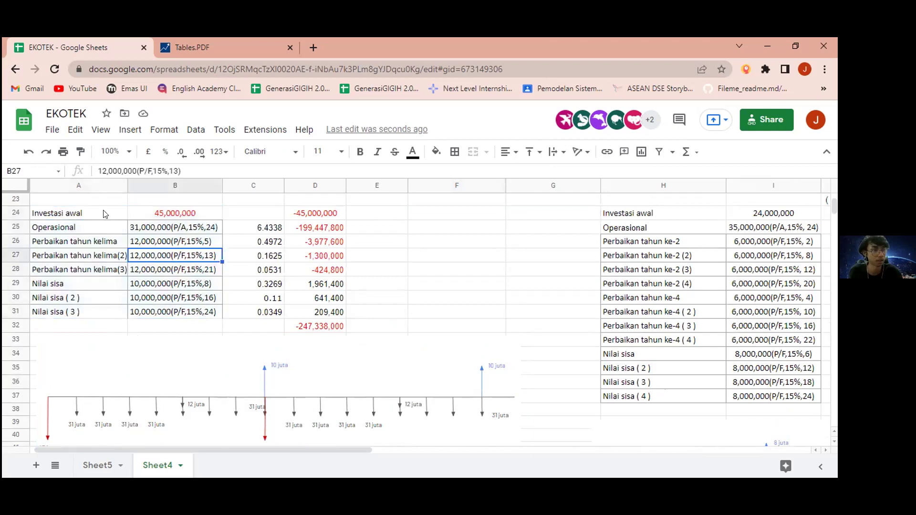
{"action": "left_click", "coordinate": [87, 315]}
{"action": "left_click", "coordinate": [107, 328]}
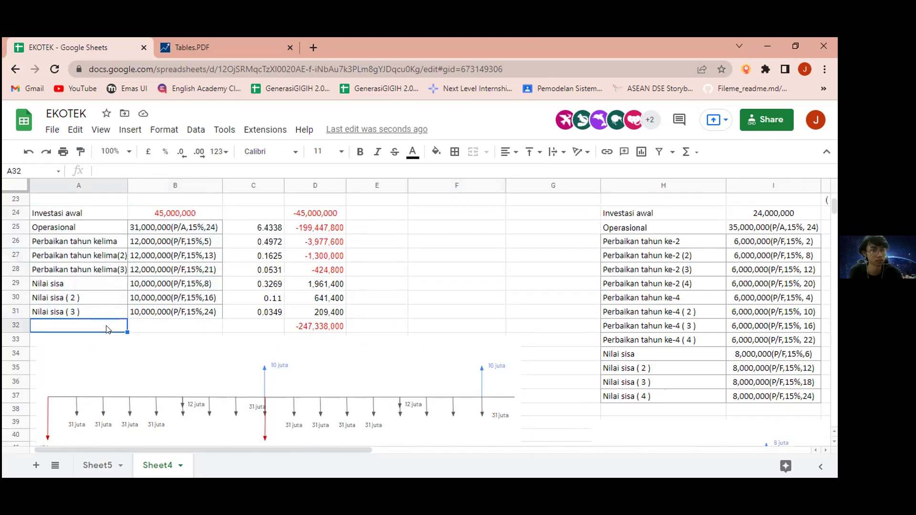
{"action": "scroll", "coordinate": [107, 328], "scroll_direction": "down", "scroll_amount": 2}
{"action": "scroll", "coordinate": [107, 328], "scroll_direction": "up", "scroll_amount": 2}
{"action": "left_click", "coordinate": [111, 216]}
{"action": "left_click", "coordinate": [158, 216]}
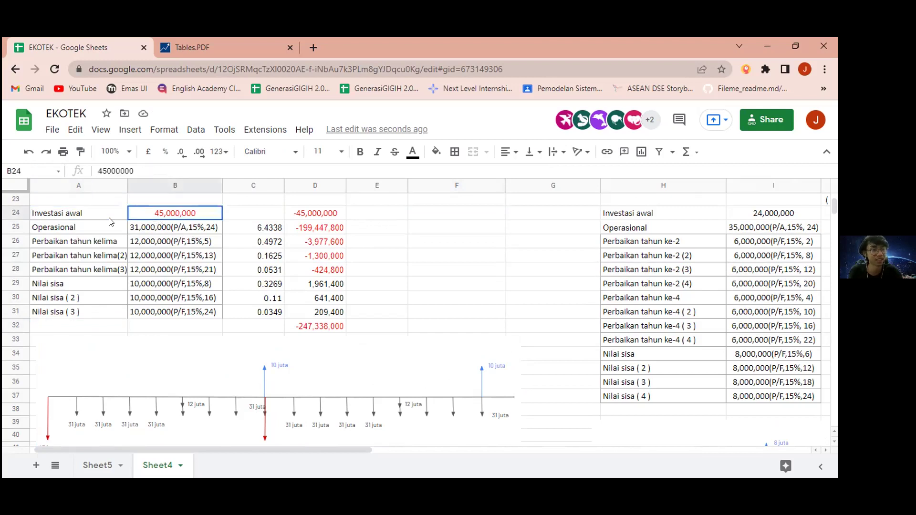
Examine the Mesin A initial investment in row 24, from the Investasi awal label in A24 to its present worth in D24
{"action": "left_click", "coordinate": [125, 218]}
{"action": "left_click", "coordinate": [136, 217]}
{"action": "left_click", "coordinate": [98, 215]}
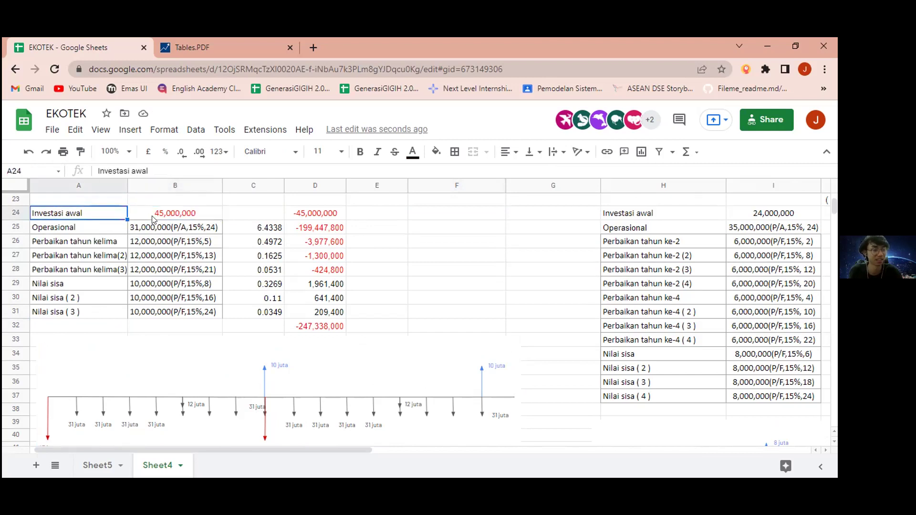
{"action": "left_click", "coordinate": [138, 219]}
{"action": "left_click", "coordinate": [122, 220]}
{"action": "key", "text": "Right"}
{"action": "key", "text": "Right"}
{"action": "key", "text": "Right"}
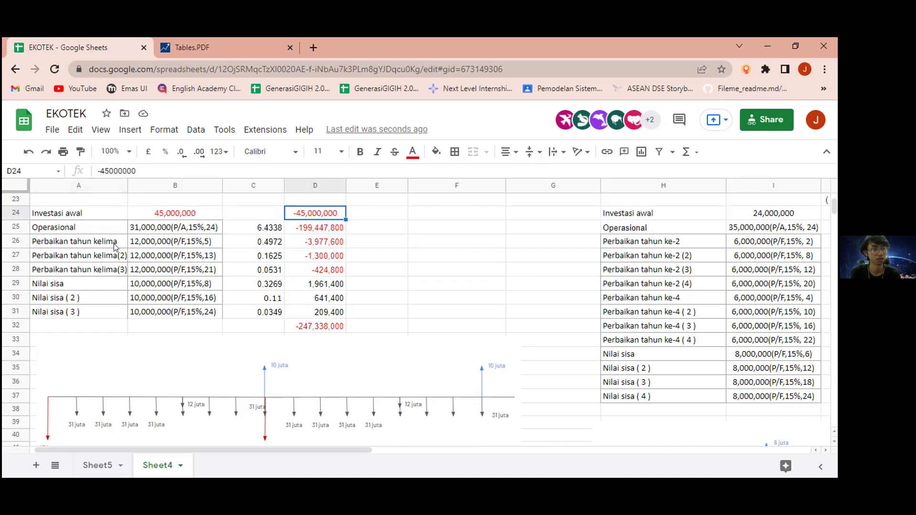
Examine the Mesin A repair terms in B26:B28 and the residual value terms in rows 29 to 31 against the cash flow diagram
{"action": "left_click", "coordinate": [113, 242]}
{"action": "left_click_drag", "start_coordinate": [107, 280], "coordinate": [101, 308]}
{"action": "left_click", "coordinate": [165, 298]}
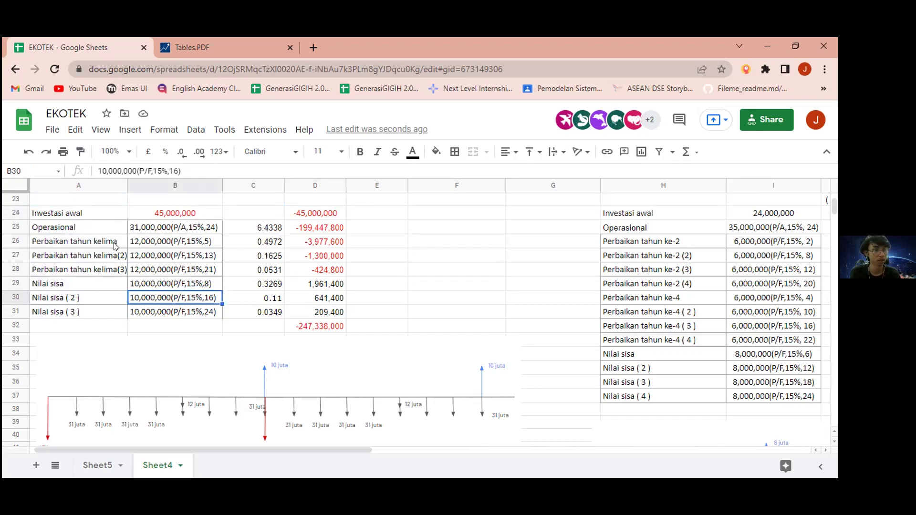
{"action": "left_click", "coordinate": [207, 245]}
{"action": "left_click", "coordinate": [213, 259]}
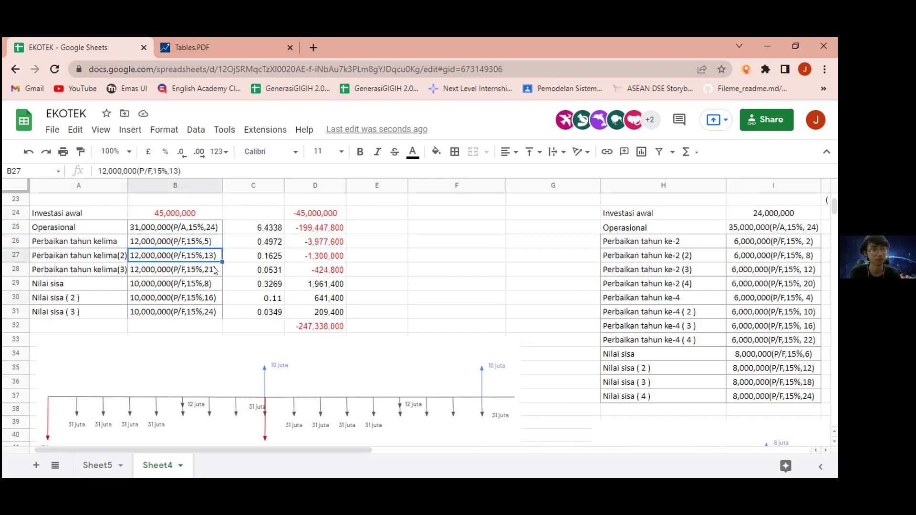
{"action": "left_click", "coordinate": [209, 269]}
{"action": "left_click", "coordinate": [199, 242]}
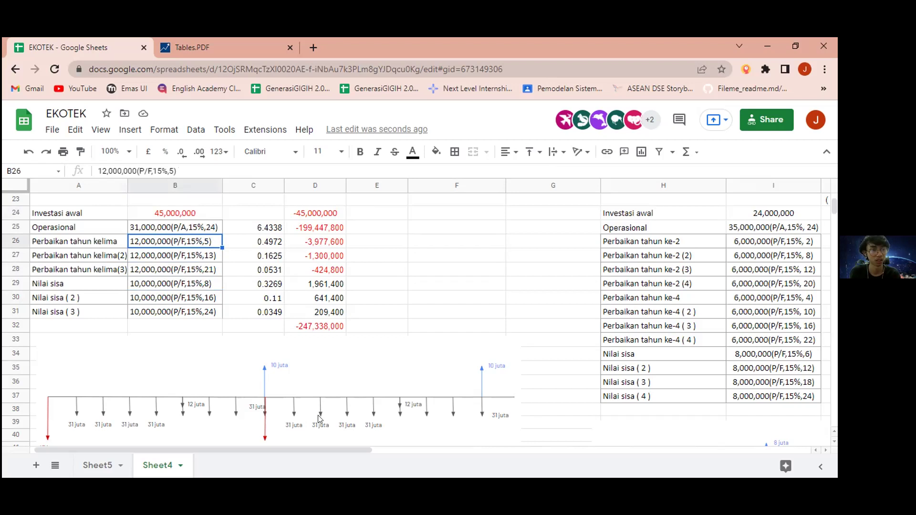
{"action": "left_click", "coordinate": [212, 257]}
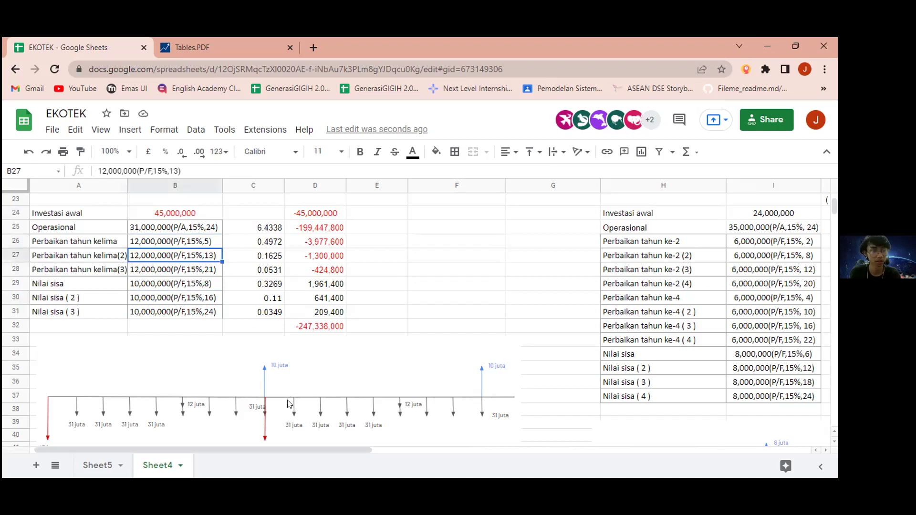
{"action": "left_click", "coordinate": [216, 276]}
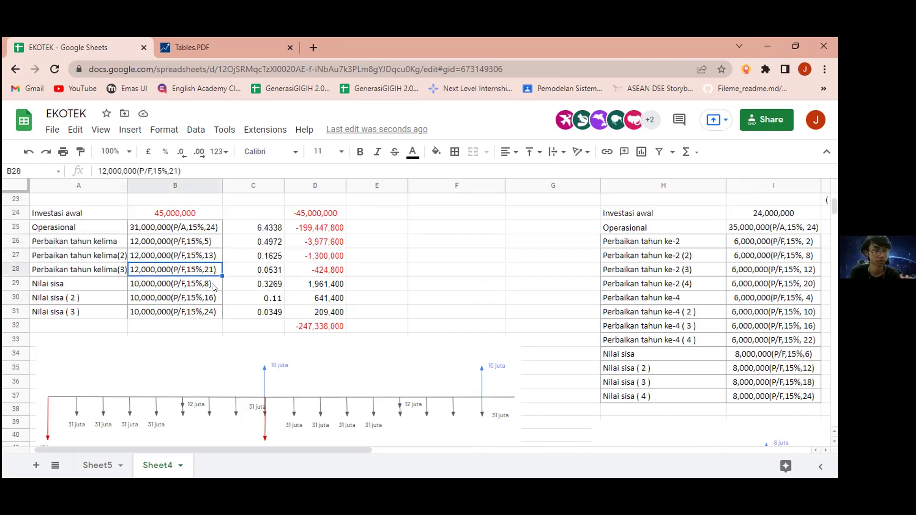
{"action": "left_click", "coordinate": [206, 287]}
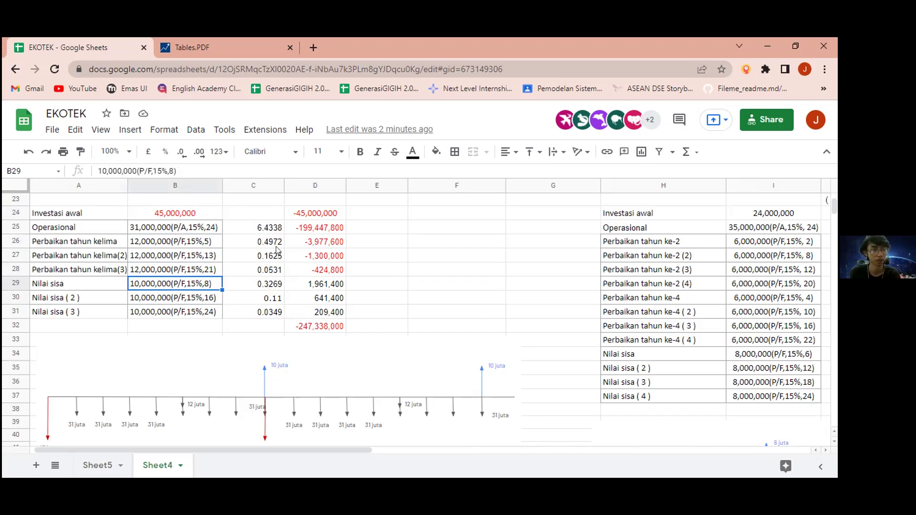
Examine the Mesin A interest factors in C25:C31 alongside their P/A and P/F terms
{"action": "left_click_drag", "start_coordinate": [260, 227], "coordinate": [262, 296]}
{"action": "scroll", "coordinate": [263, 252], "scroll_direction": "up", "scroll_amount": 3}
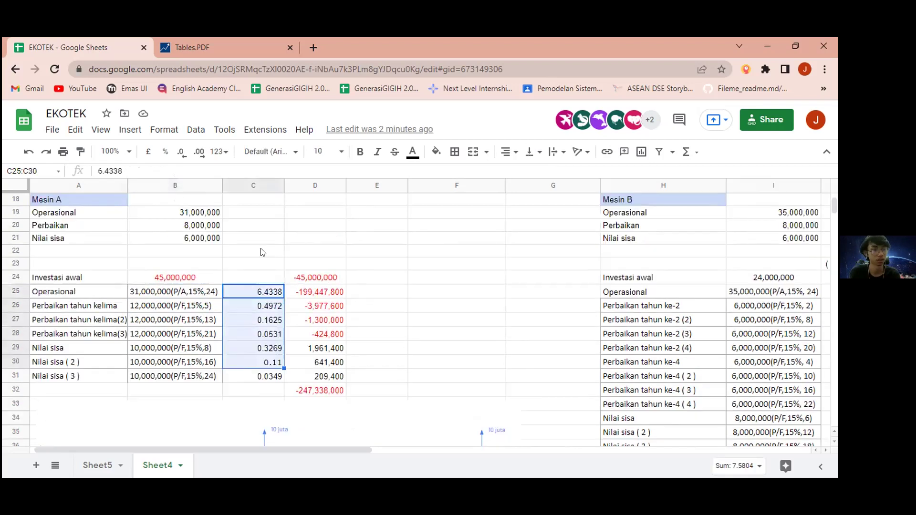
{"action": "scroll", "coordinate": [261, 252], "scroll_direction": "down", "scroll_amount": 2}
{"action": "left_click", "coordinate": [258, 225]}
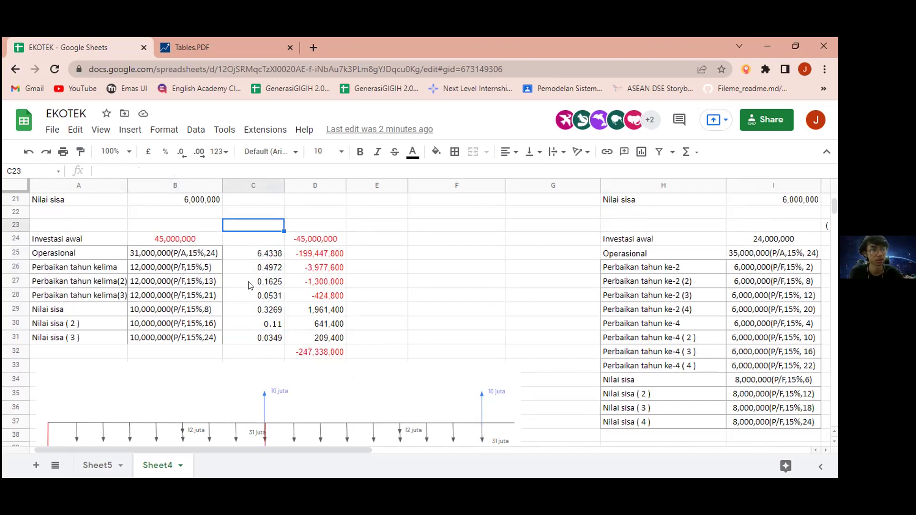
{"action": "left_click", "coordinate": [260, 253]}
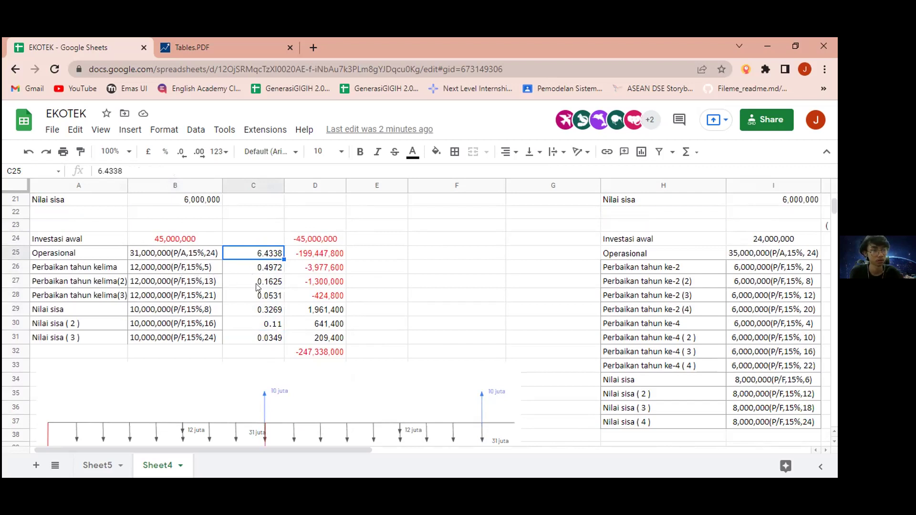
{"action": "left_click_drag", "start_coordinate": [266, 272], "coordinate": [269, 257]}
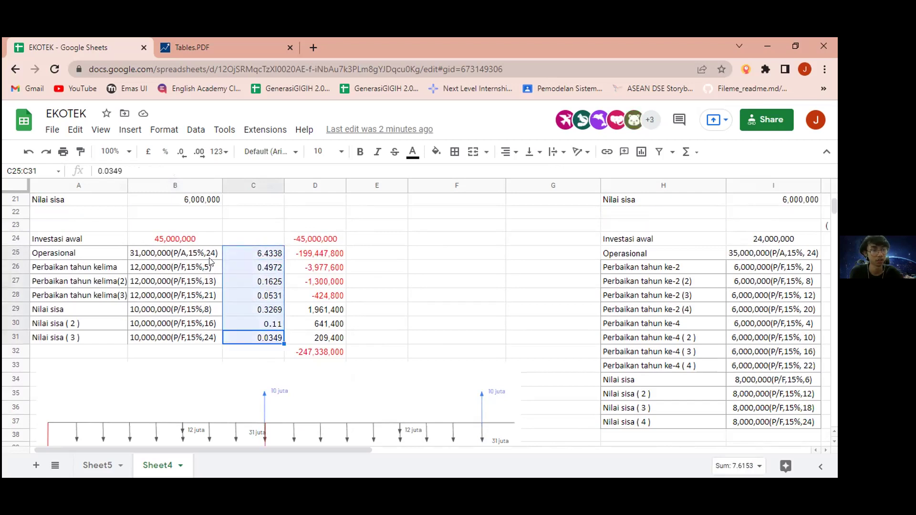
Inspect the operating cost formula in D25 together with the base cost in B19 and the factor in C25
{"action": "scroll", "coordinate": [256, 270], "scroll_direction": "up", "scroll_amount": 1}
{"action": "left_click", "coordinate": [194, 202]}
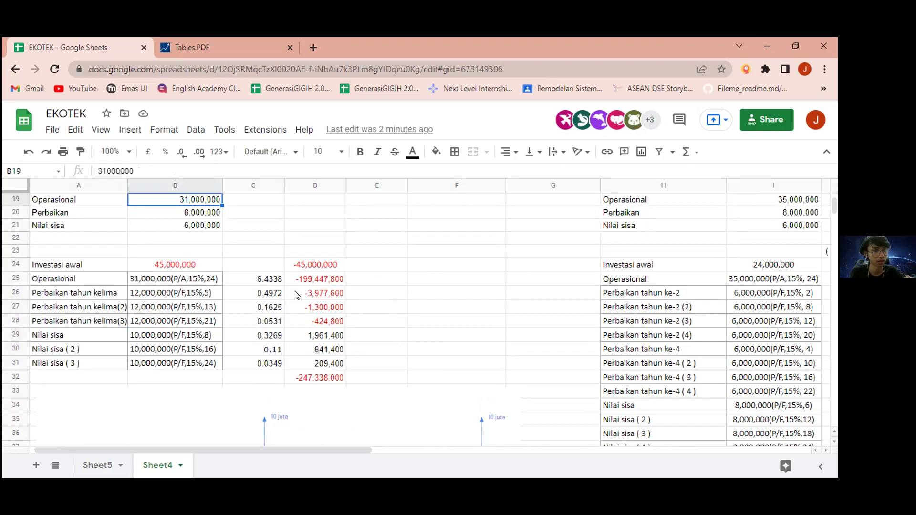
{"action": "left_click", "coordinate": [313, 282]}
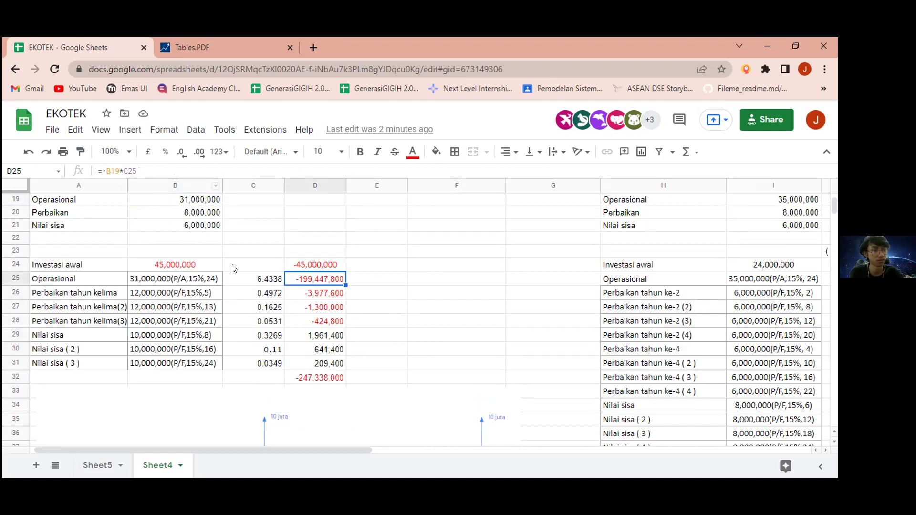
{"action": "left_click", "coordinate": [281, 279]}
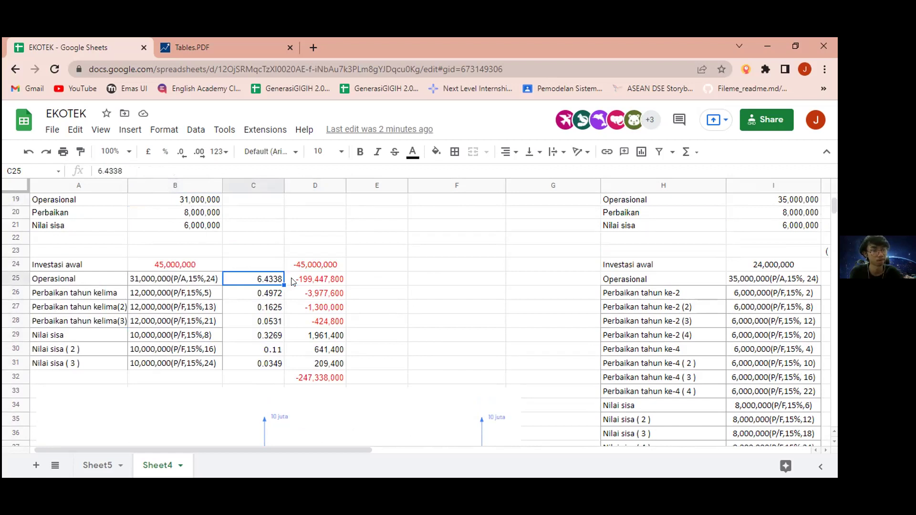
{"action": "left_click", "coordinate": [292, 281]}
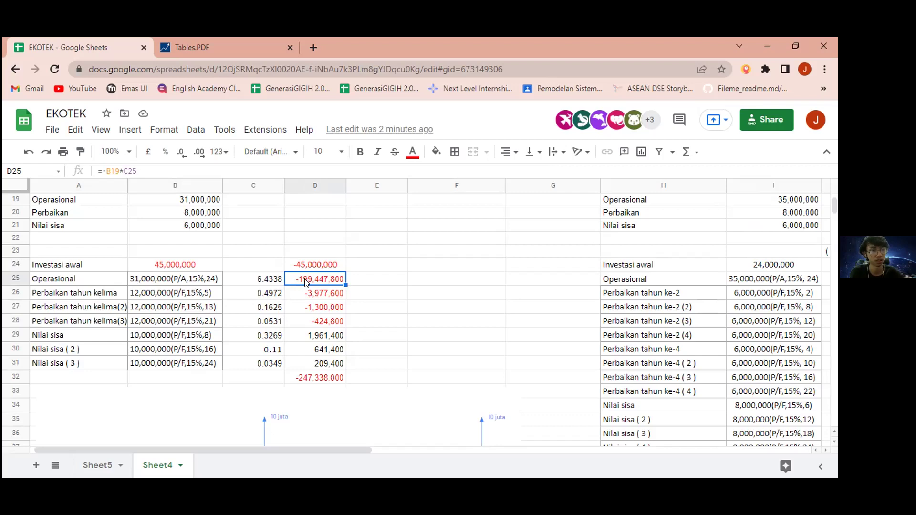
{"action": "left_click", "coordinate": [323, 319]}
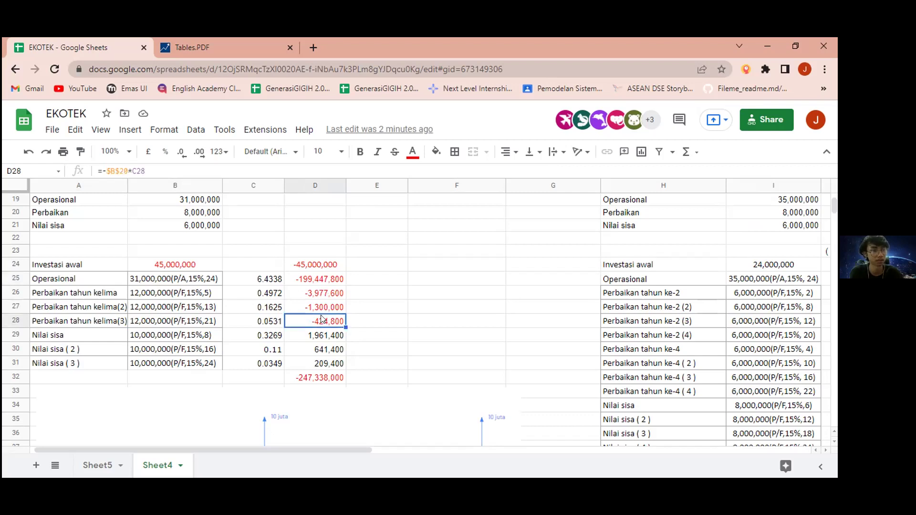
{"action": "left_click", "coordinate": [318, 281]}
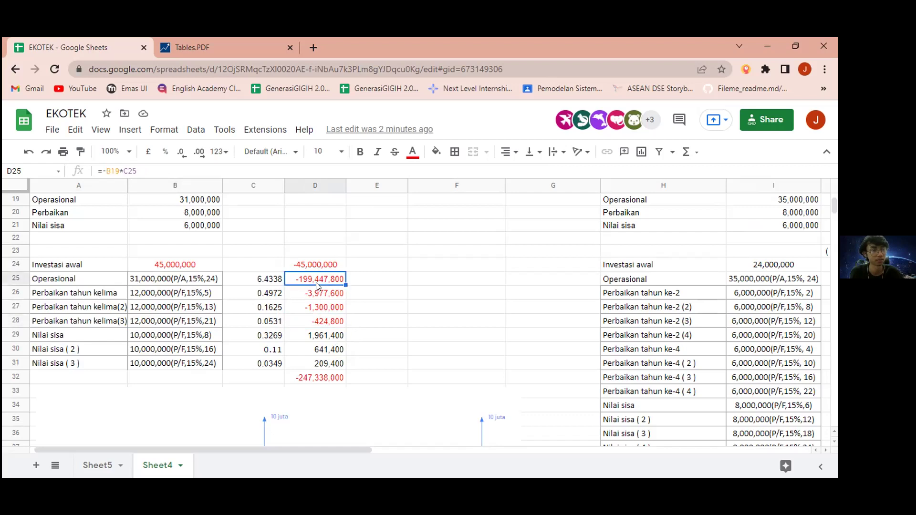
Compare the Mesin A repair cost in B20 with the repair present worth in D27 and the factors in C27:C28
{"action": "left_click", "coordinate": [194, 214]}
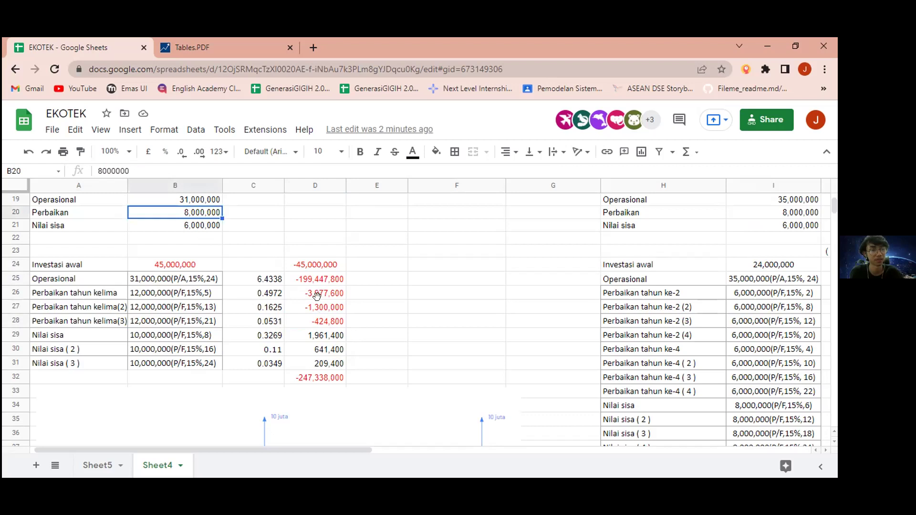
{"action": "left_click", "coordinate": [318, 307]}
{"action": "left_click", "coordinate": [326, 282]}
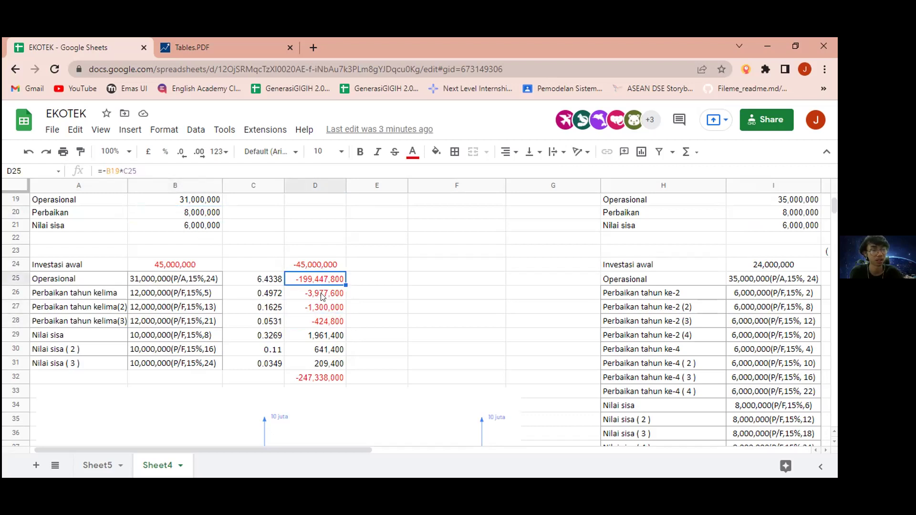
{"action": "left_click", "coordinate": [272, 310]}
{"action": "left_click", "coordinate": [273, 322]}
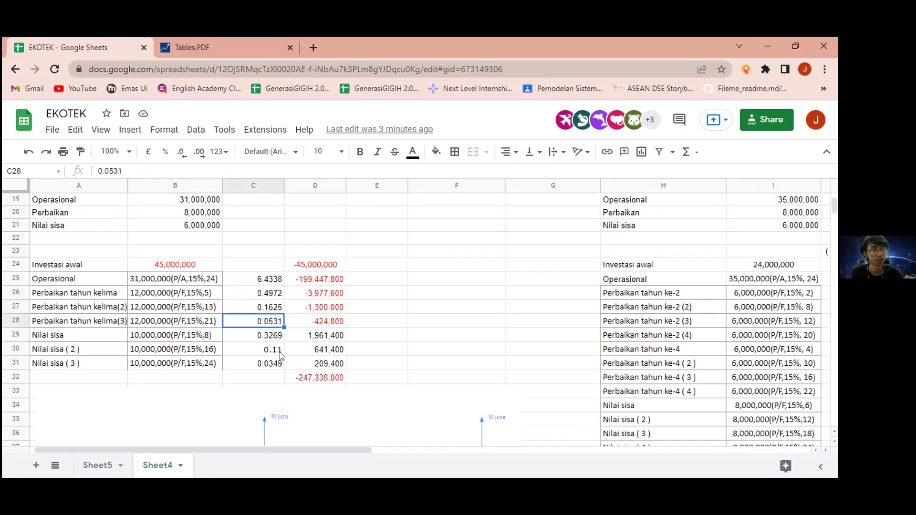
Inspect the present worth sum formula in D32 and the Mesin A values above it, up to D26
{"action": "left_click", "coordinate": [311, 379]}
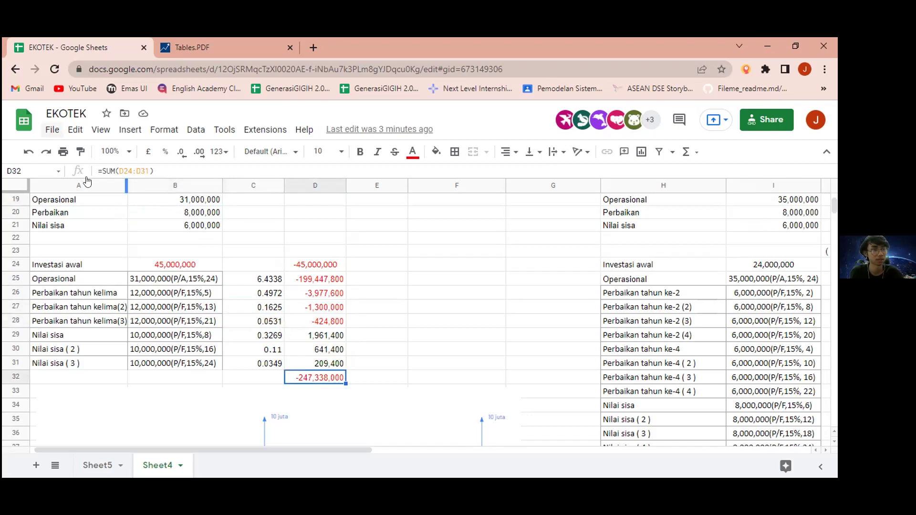
{"action": "key", "text": "alt+f"}
{"action": "key", "text": "Escape"}
{"action": "key", "text": "Up"}
{"action": "key", "text": "Up"}
{"action": "key", "text": "Up"}
{"action": "key", "text": "Up"}
{"action": "key", "text": "Up"}
{"action": "key", "text": "Up"}
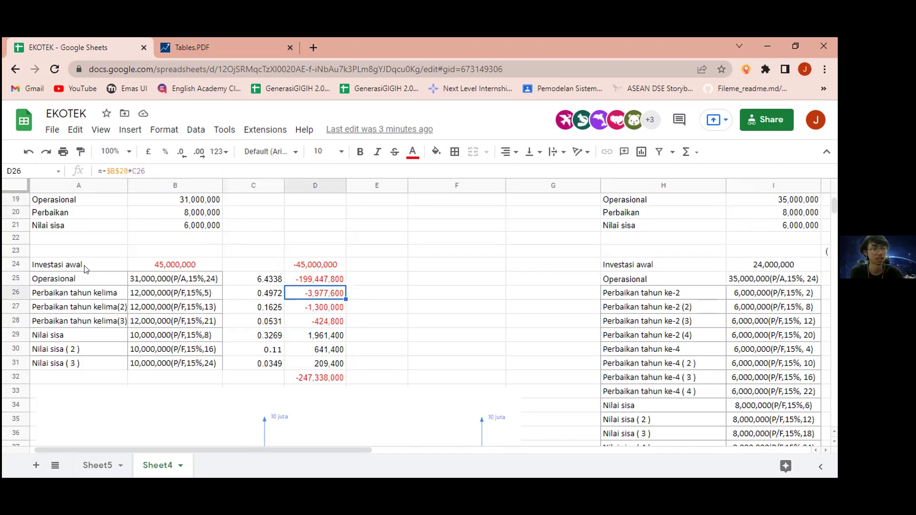
Compare the Mesin A calculation table, beginning with Investasi awal in A24, with the cash flow diagram beneath it
{"action": "left_click", "coordinate": [86, 268]}
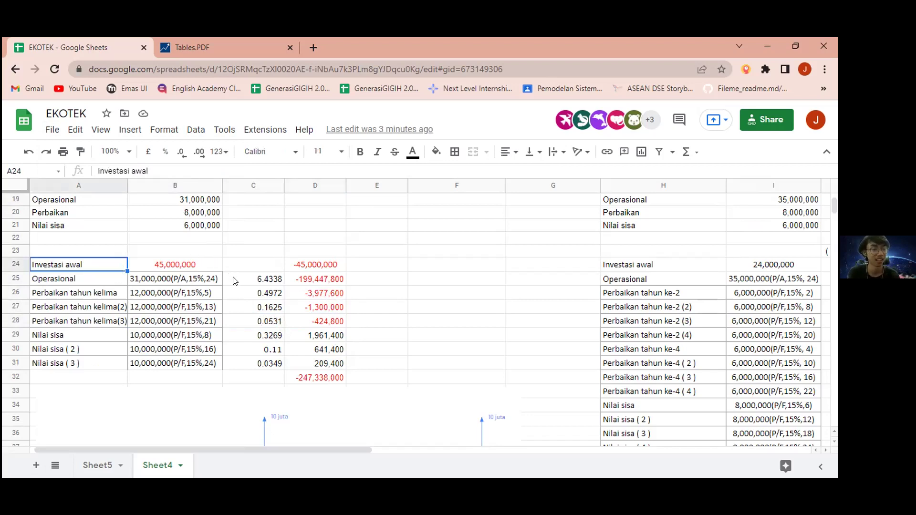
{"action": "scroll", "coordinate": [234, 281], "scroll_direction": "down", "scroll_amount": 1}
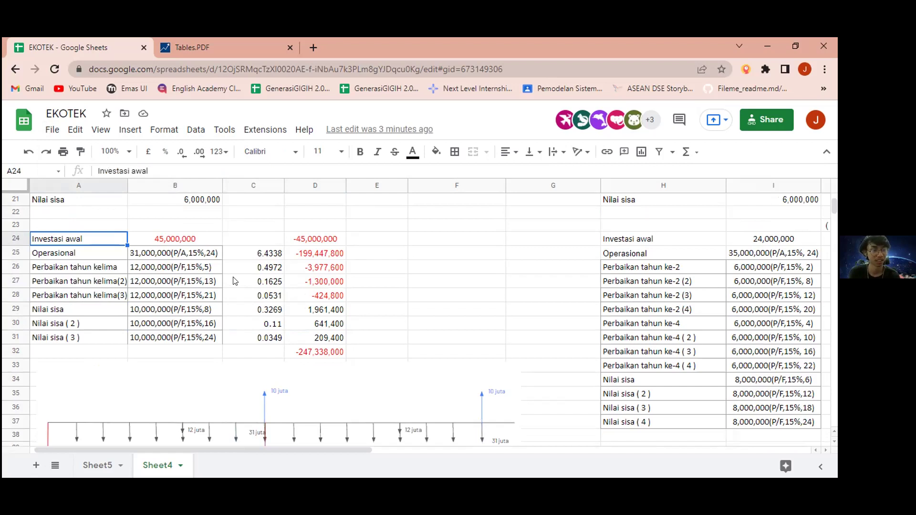
{"action": "scroll", "coordinate": [235, 281], "scroll_direction": "down", "scroll_amount": 1}
{"action": "scroll", "coordinate": [240, 277], "scroll_direction": "down", "scroll_amount": 1}
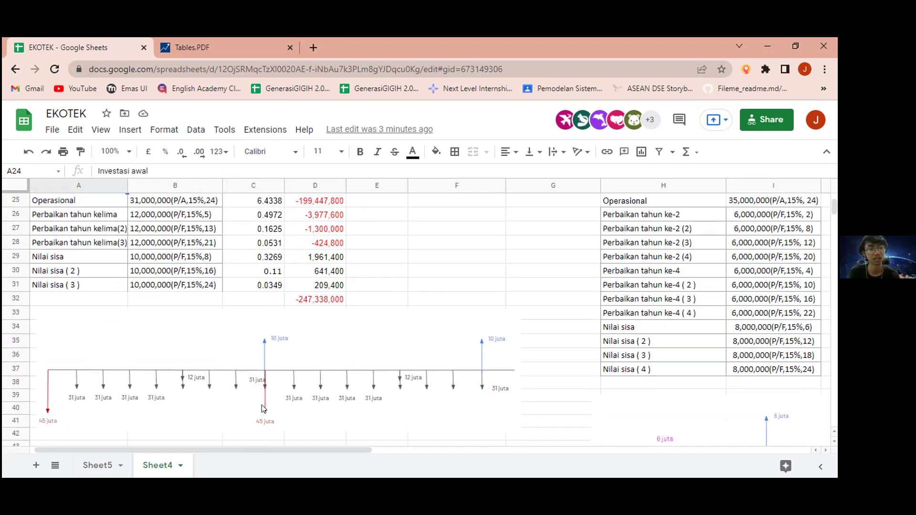
{"action": "scroll", "coordinate": [200, 324], "scroll_direction": "up", "scroll_amount": 1}
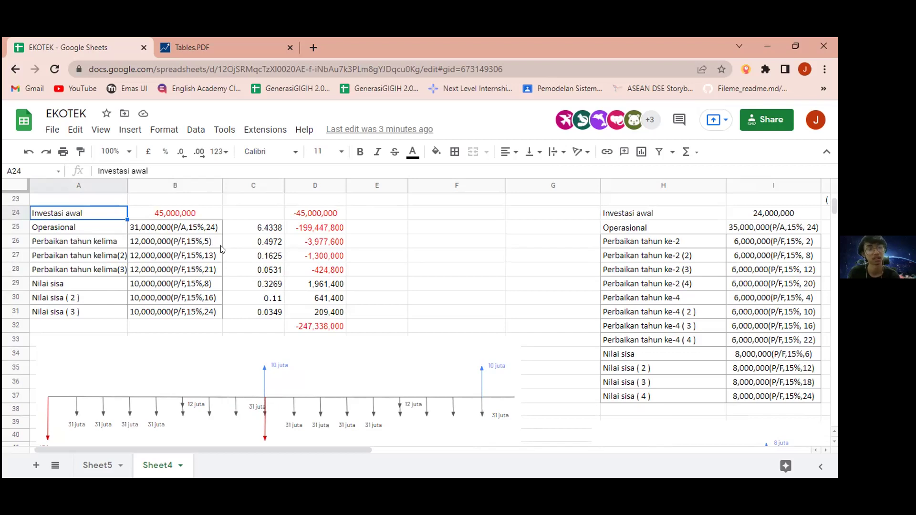
{"action": "scroll", "coordinate": [134, 250], "scroll_direction": "up", "scroll_amount": 1}
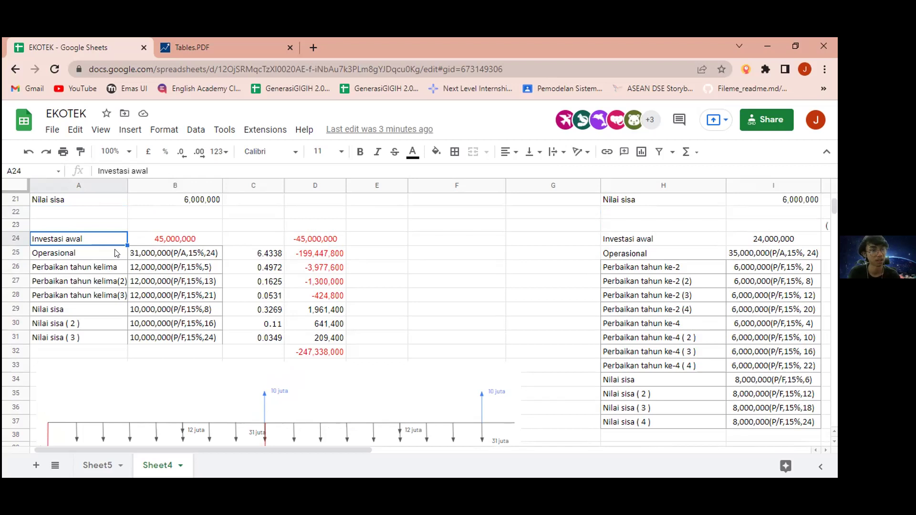
{"action": "right_click", "coordinate": [266, 241]}
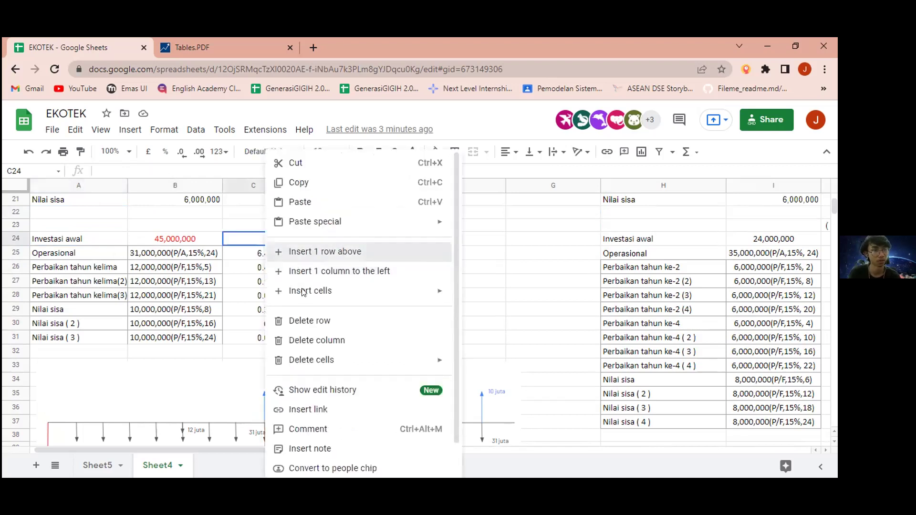
{"action": "left_click", "coordinate": [249, 237]}
{"action": "right_click", "coordinate": [248, 238]}
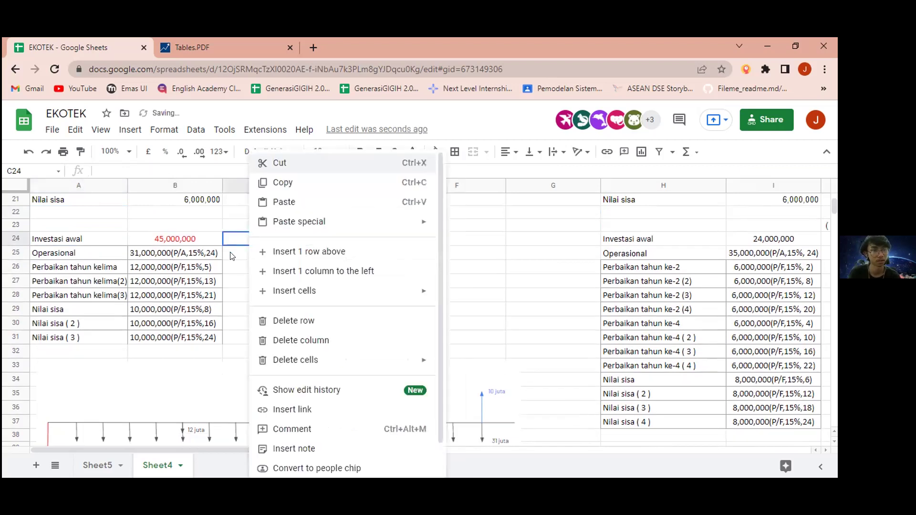
{"action": "left_click", "coordinate": [222, 239]}
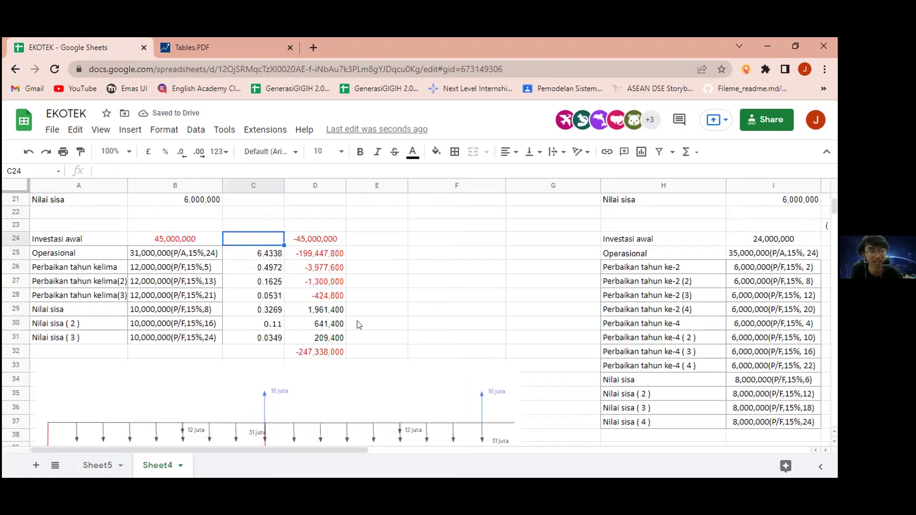
Inspect the Mesin A present worth total in D32 and the neighbouring Mesin B calculation table
{"action": "key", "text": "Right"}
{"action": "key", "text": "ctrl+Down"}
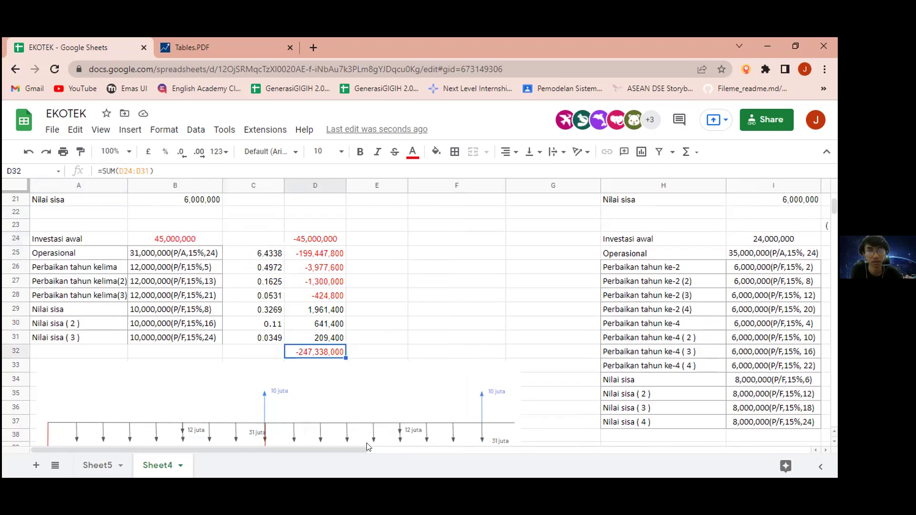
{"action": "scroll", "coordinate": [453, 350], "scroll_direction": "right", "scroll_amount": 2}
{"action": "scroll", "coordinate": [532, 347], "scroll_direction": "up", "scroll_amount": 1}
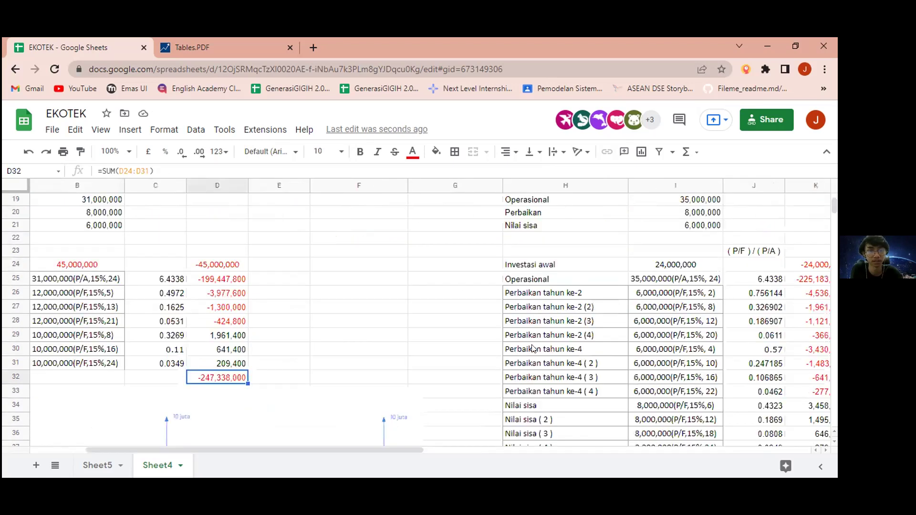
Move the Mesin B cash flow diagram from beneath its calculation table up beside the problem statement table
{"action": "scroll", "coordinate": [572, 329], "scroll_direction": "down", "scroll_amount": 3}
{"action": "scroll", "coordinate": [548, 296], "scroll_direction": "down", "scroll_amount": 3}
{"action": "left_click", "coordinate": [549, 292]}
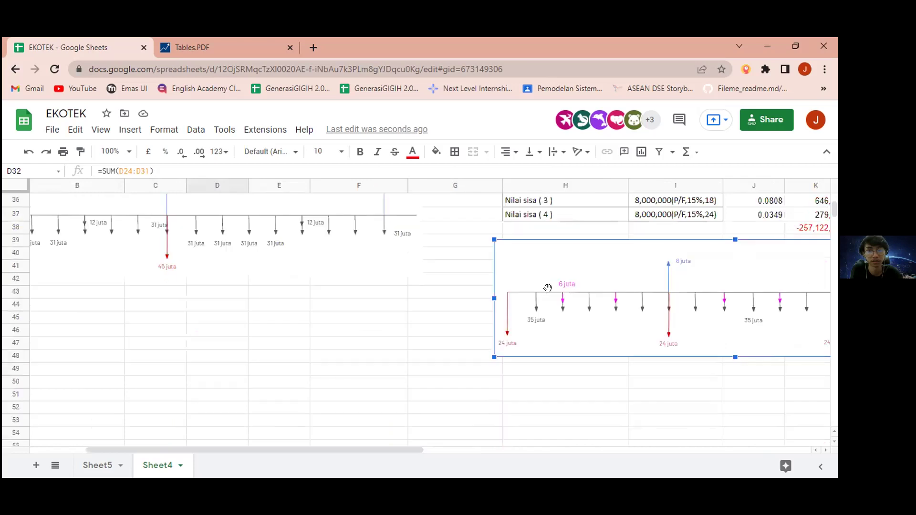
{"action": "scroll", "coordinate": [546, 332], "scroll_direction": "up", "scroll_amount": 2}
{"action": "left_click_drag", "start_coordinate": [546, 332], "coordinate": [470, 333]}
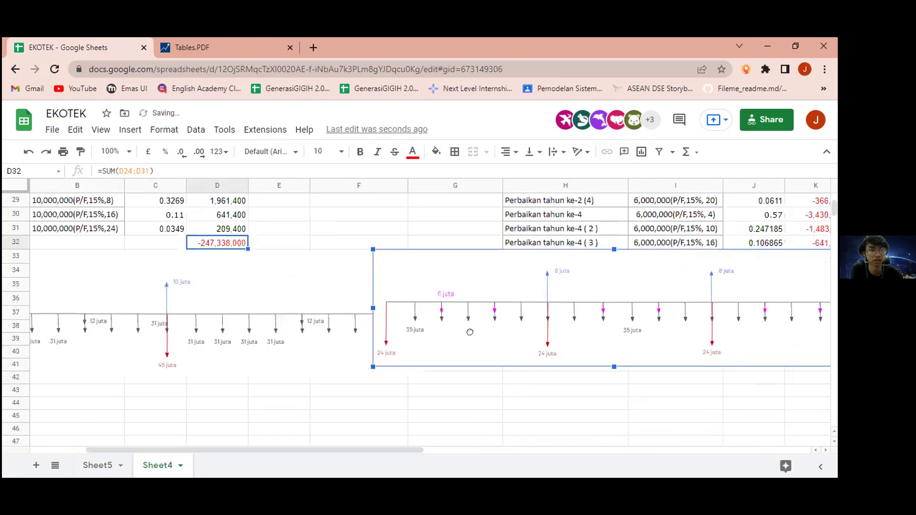
{"action": "scroll", "coordinate": [411, 317], "scroll_direction": "up", "scroll_amount": 8}
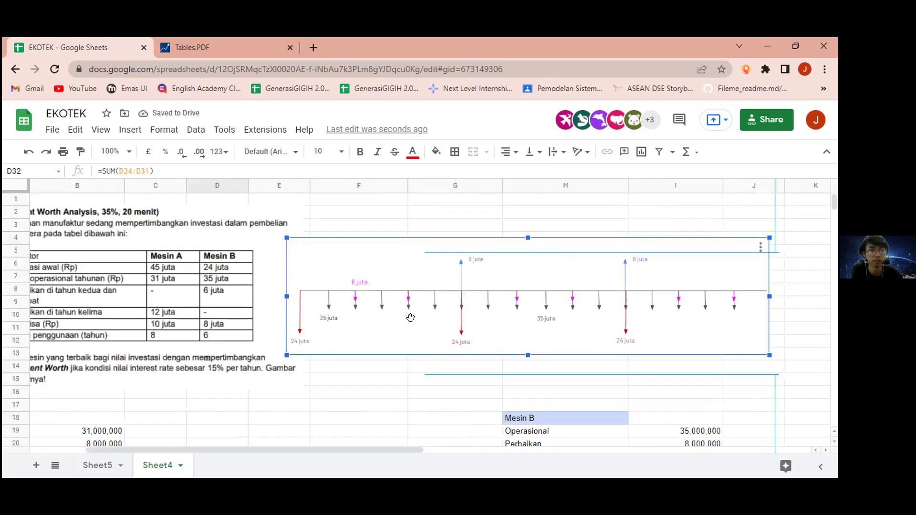
{"action": "left_click", "coordinate": [367, 380]}
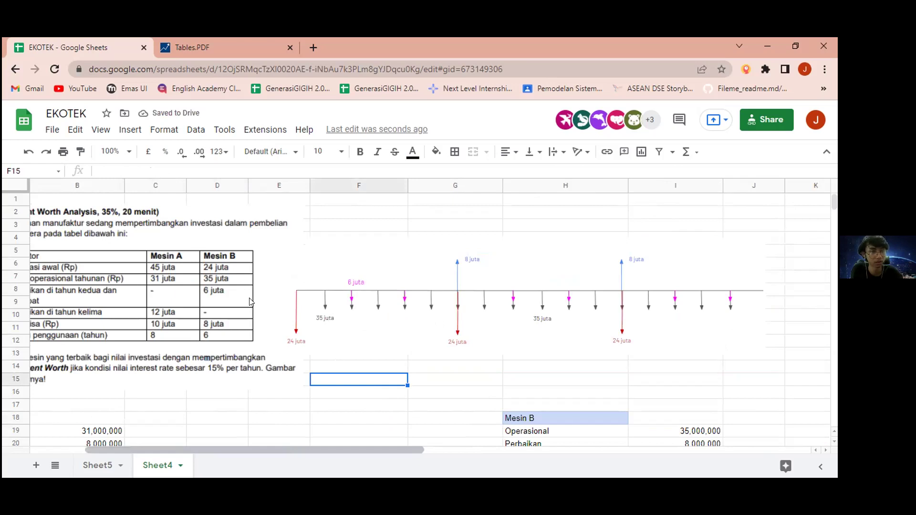
Compare the cash flow diagram with the problem statement table and move it back beneath the Mesin B calculation table
{"action": "scroll", "coordinate": [249, 301], "scroll_direction": "left", "scroll_amount": 3}
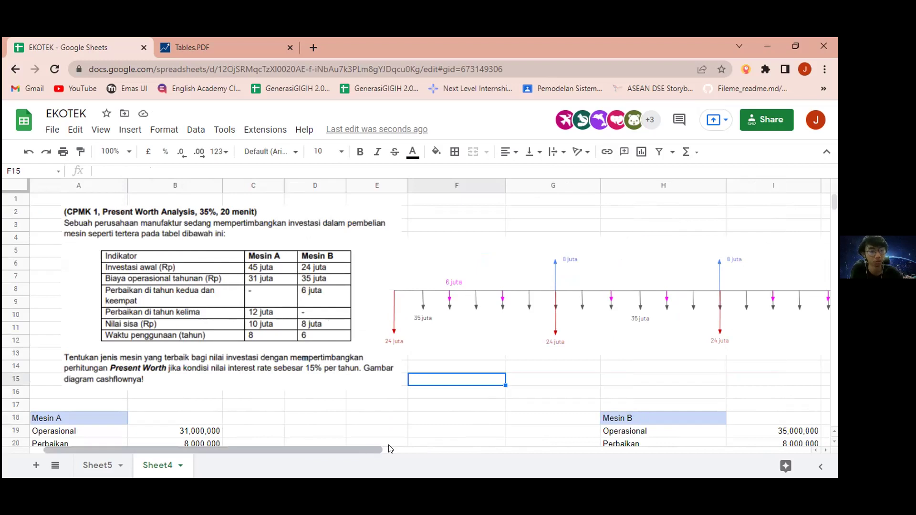
{"action": "left_click_drag", "start_coordinate": [393, 449], "coordinate": [419, 449]}
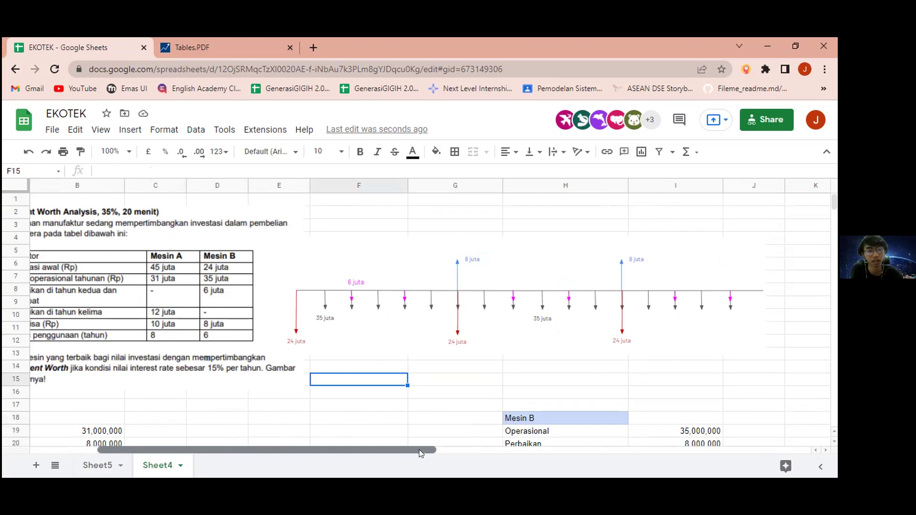
{"action": "left_click", "coordinate": [535, 309]}
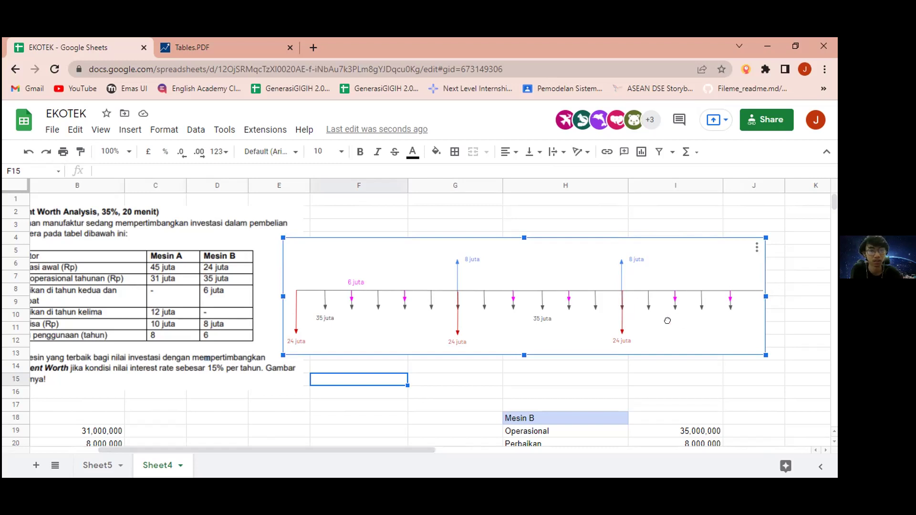
{"action": "scroll", "coordinate": [744, 330], "scroll_direction": "down", "scroll_amount": 5}
{"action": "mouse_move", "coordinate": [704, 334]}
{"action": "left_mouse_down"}
{"action": "mouse_move", "coordinate": [759, 332]}
{"action": "mouse_move", "coordinate": [791, 371]}
{"action": "mouse_move", "coordinate": [695, 371]}
{"action": "mouse_move", "coordinate": [726, 401]}
{"action": "mouse_move", "coordinate": [520, 388]}
{"action": "left_mouse_up"}
{"action": "scroll", "coordinate": [790, 371], "scroll_direction": "down", "scroll_amount": 5}
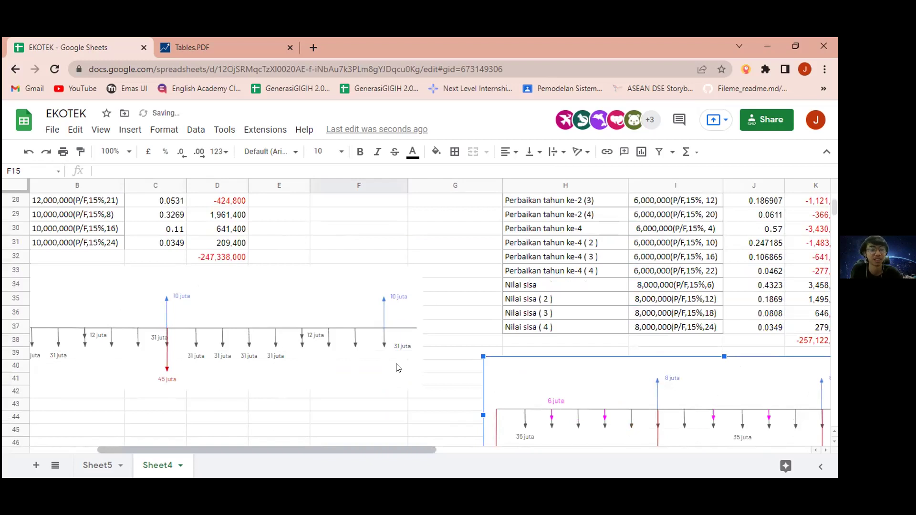
Inspect the Mesin B calculation table, including the Operasional expression in I25 and the year-two repair rows in H26:H27
{"action": "scroll", "coordinate": [386, 299], "scroll_direction": "right", "scroll_amount": 5}
{"action": "scroll", "coordinate": [386, 299], "scroll_direction": "up", "scroll_amount": 2}
{"action": "scroll", "coordinate": [386, 299], "scroll_direction": "up", "scroll_amount": 2}
{"action": "left_click", "coordinate": [380, 291]}
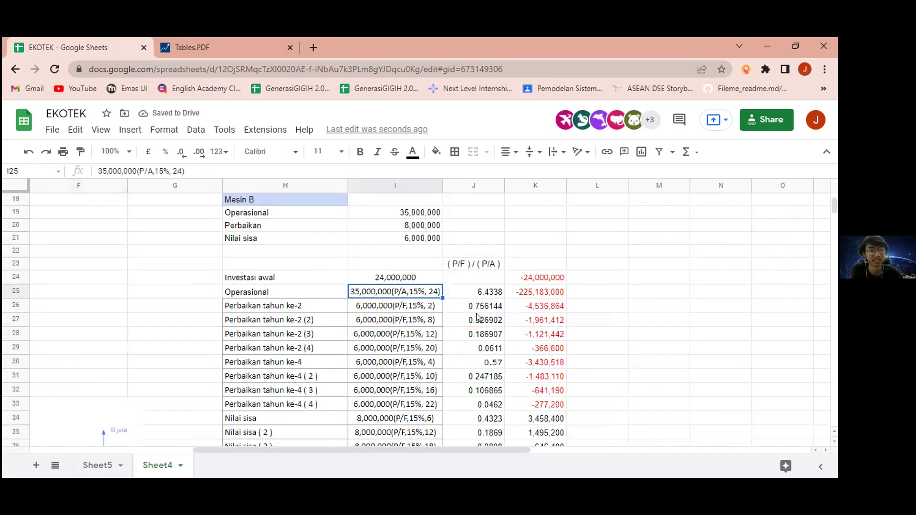
{"action": "scroll", "coordinate": [353, 296], "scroll_direction": "down", "scroll_amount": 1}
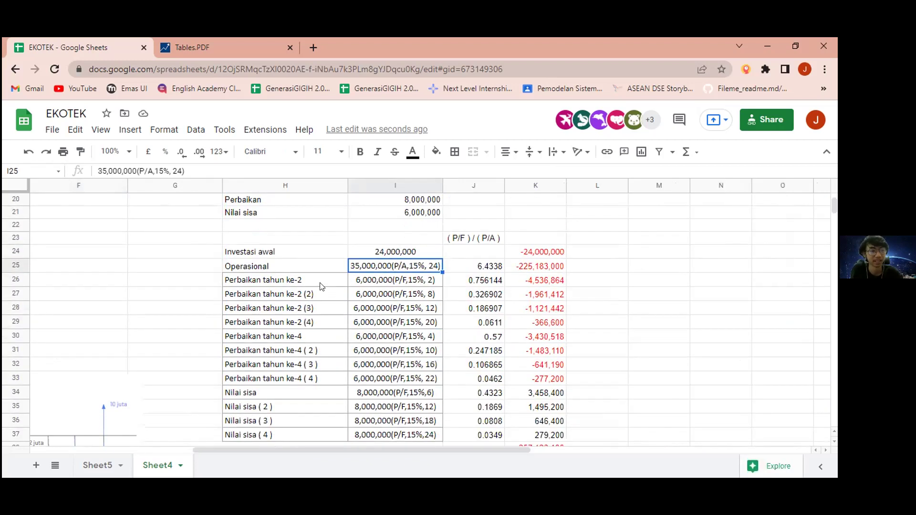
{"action": "left_click", "coordinate": [324, 285]}
{"action": "left_click", "coordinate": [321, 296]}
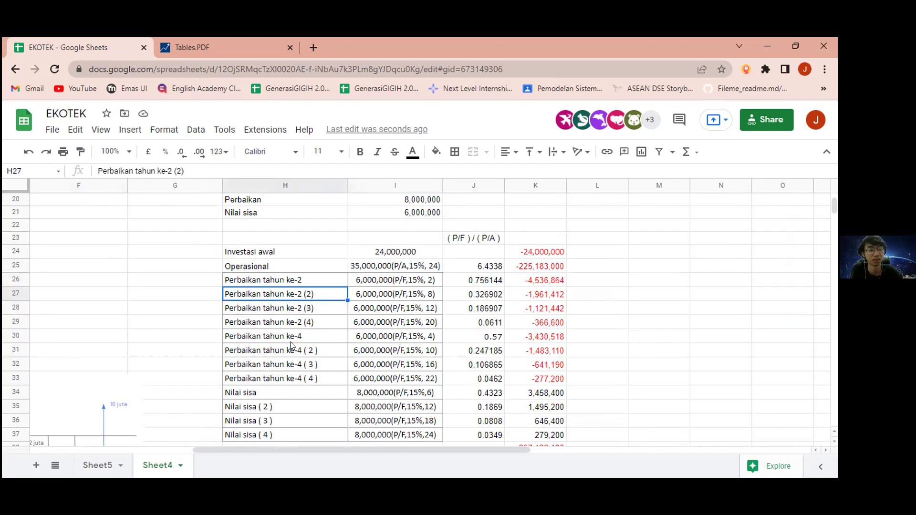
{"action": "scroll", "coordinate": [290, 344], "scroll_direction": "up", "scroll_amount": 2}
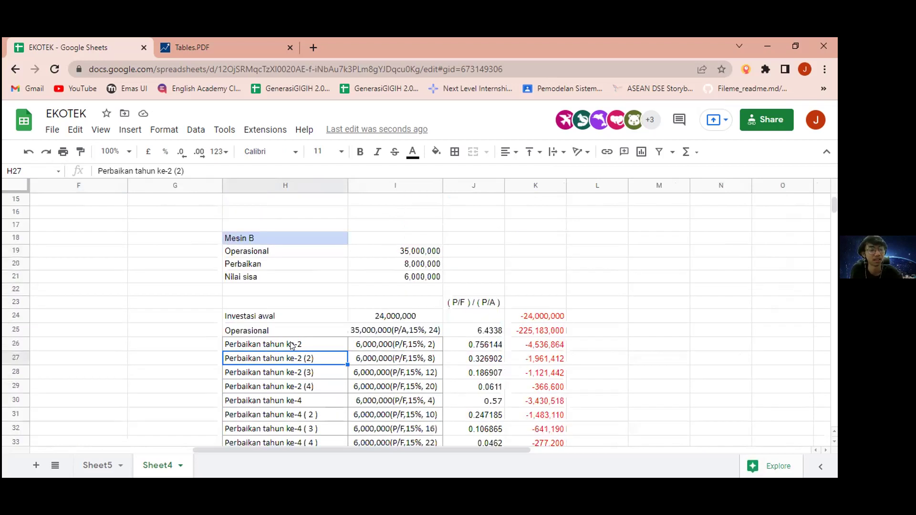
{"action": "scroll", "coordinate": [291, 345], "scroll_direction": "down", "scroll_amount": 3}
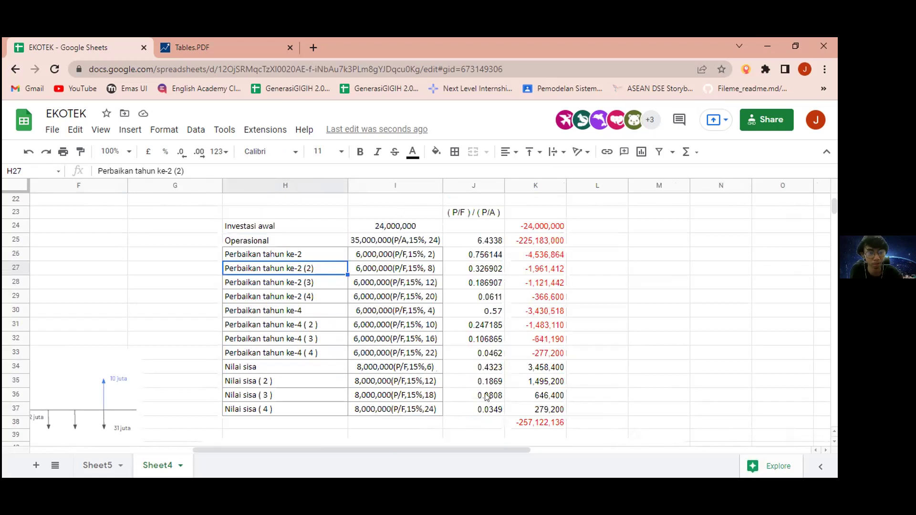
Inspect the Mesin B sum formula in K38 against the rows from Investasi awal in H24 and the diagram beneath
{"action": "left_click", "coordinate": [520, 426]}
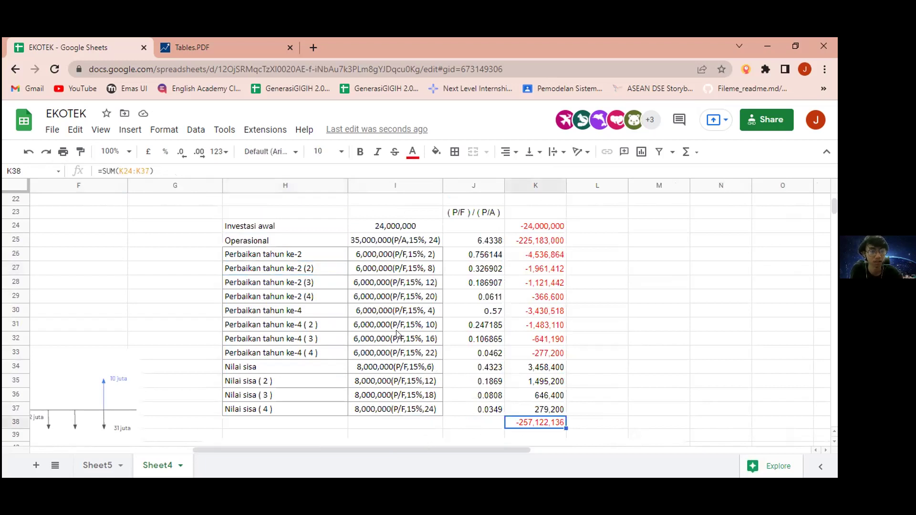
{"action": "left_click", "coordinate": [285, 226]}
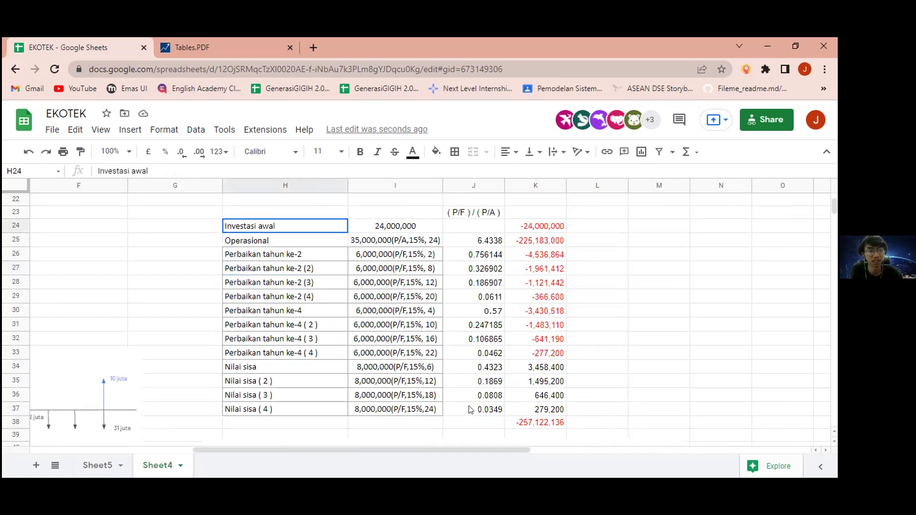
{"action": "left_click", "coordinate": [395, 366], "text": "shift"}
{"action": "key", "text": "Escape"}
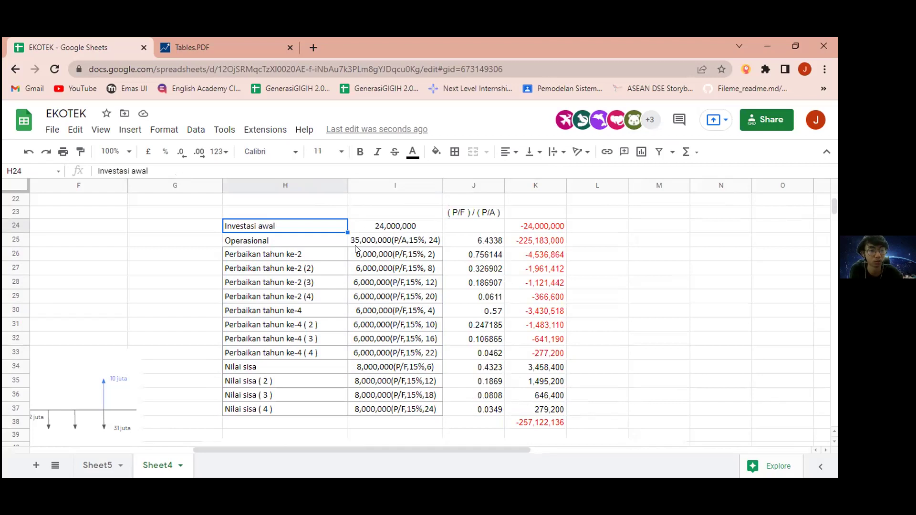
{"action": "scroll", "coordinate": [374, 385], "scroll_direction": "down", "scroll_amount": 3}
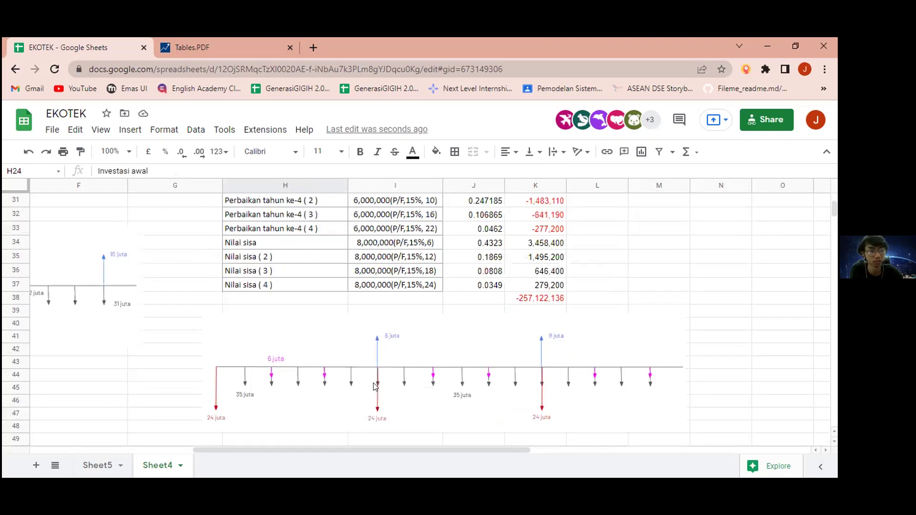
{"action": "scroll", "coordinate": [307, 292], "scroll_direction": "up", "scroll_amount": 4}
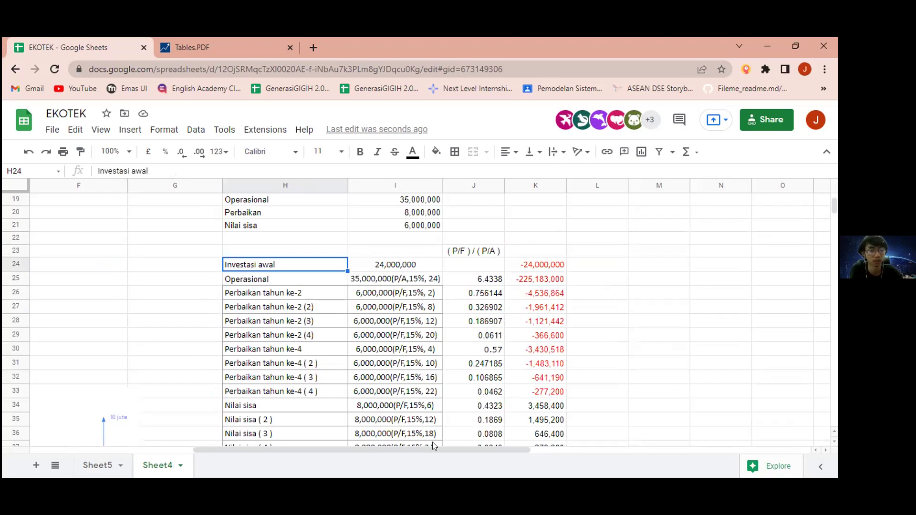
{"action": "scroll", "coordinate": [434, 444], "scroll_direction": "down", "scroll_amount": 2}
{"action": "key", "text": "ctrl+End"}
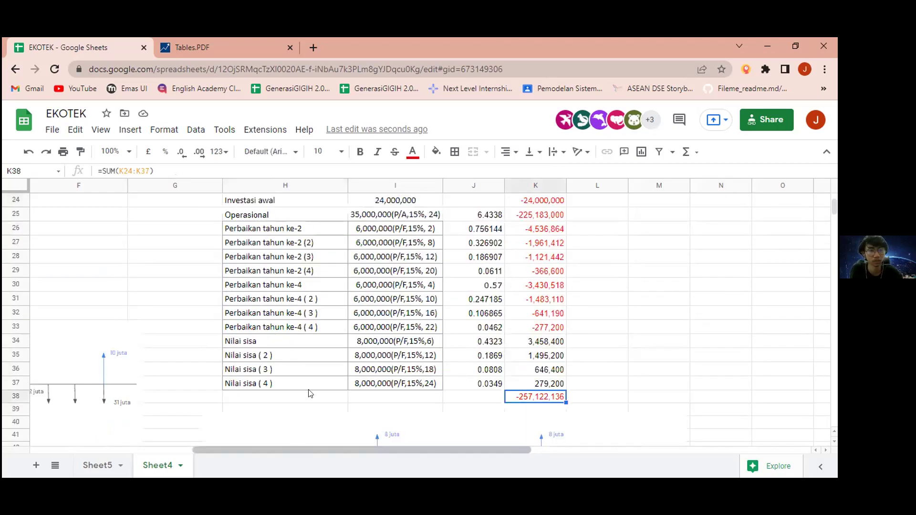
Compare the Mesin A present worth total in D32 with the Mesin B total in K38
{"action": "scroll", "coordinate": [310, 394], "scroll_direction": "left", "scroll_amount": 5}
{"action": "scroll", "coordinate": [194, 288], "scroll_direction": "up", "scroll_amount": 2}
{"action": "scroll", "coordinate": [194, 288], "scroll_direction": "left", "scroll_amount": 2}
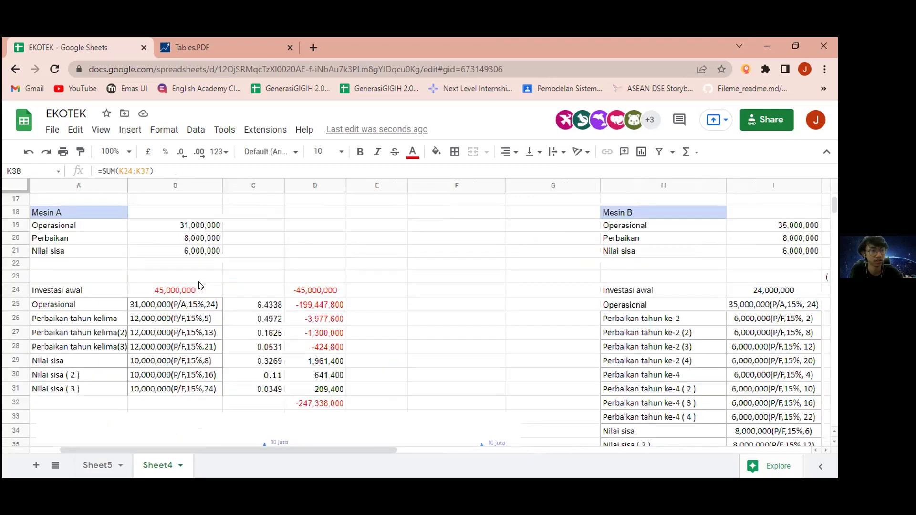
{"action": "scroll", "coordinate": [172, 281], "scroll_direction": "up", "scroll_amount": 3}
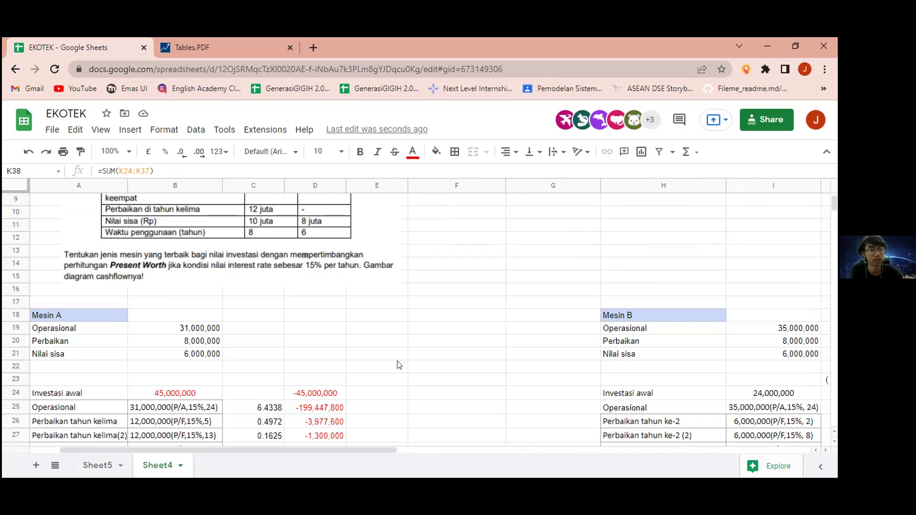
{"action": "scroll", "coordinate": [334, 405], "scroll_direction": "down", "scroll_amount": 3}
{"action": "scroll", "coordinate": [334, 443], "scroll_direction": "down", "scroll_amount": 2}
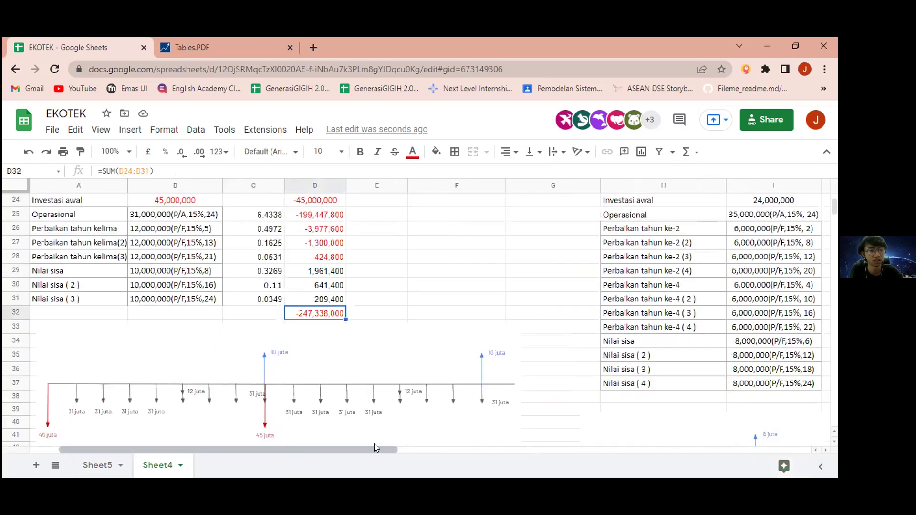
{"action": "scroll", "coordinate": [403, 450], "scroll_direction": "right", "scroll_amount": 5}
{"action": "left_click", "coordinate": [604, 397]}
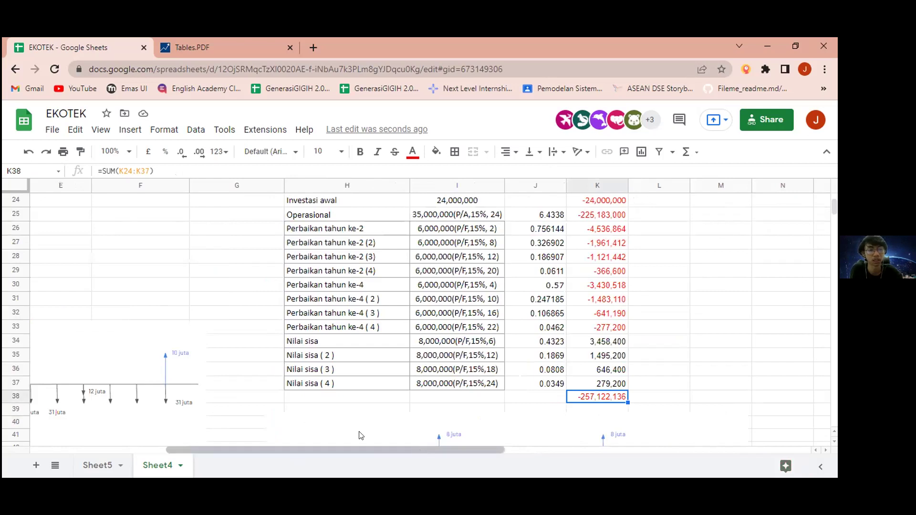
{"action": "scroll", "coordinate": [562, 340], "scroll_direction": "left", "scroll_amount": 5}
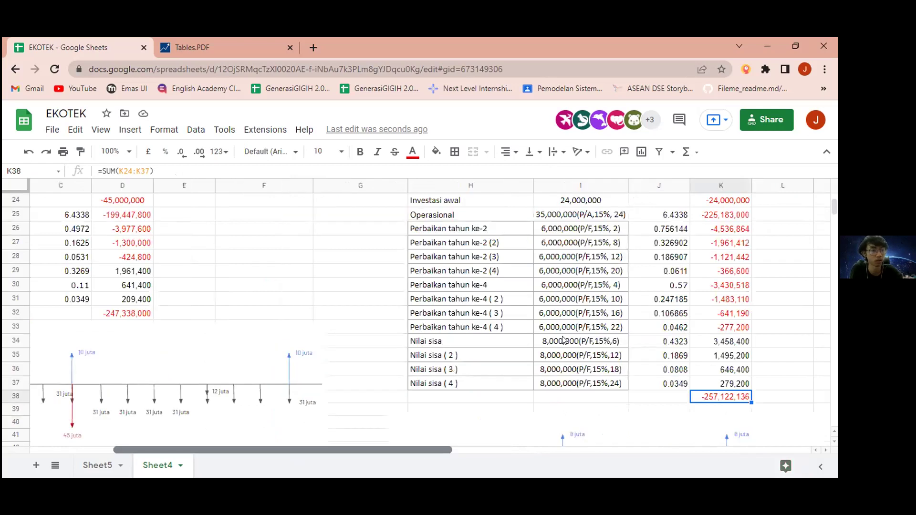
Compare the Mesin A and Mesin B calculation tables together with the cash flow diagrams beneath them
{"action": "scroll", "coordinate": [563, 340], "scroll_direction": "up", "scroll_amount": 3}
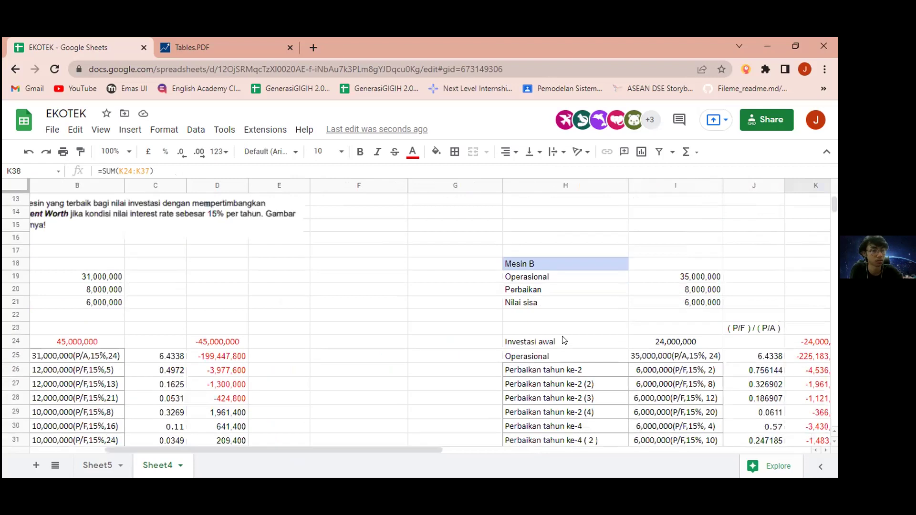
{"action": "scroll", "coordinate": [341, 311], "scroll_direction": "down", "scroll_amount": 5}
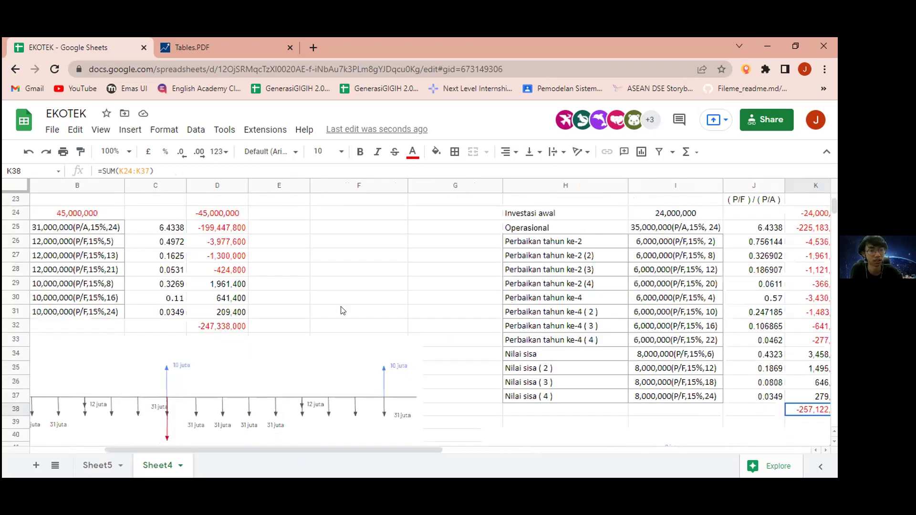
{"action": "scroll", "coordinate": [428, 440], "scroll_direction": "down", "scroll_amount": 2}
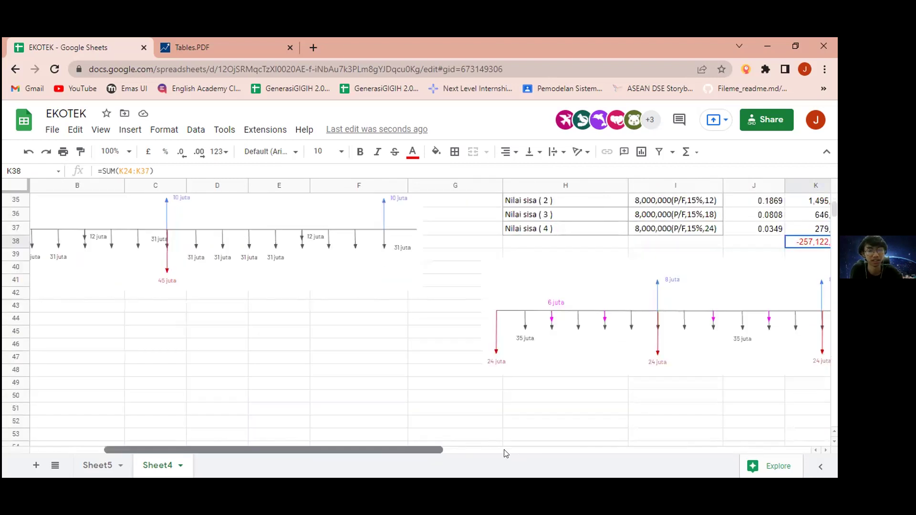
{"action": "left_click", "coordinate": [470, 450]}
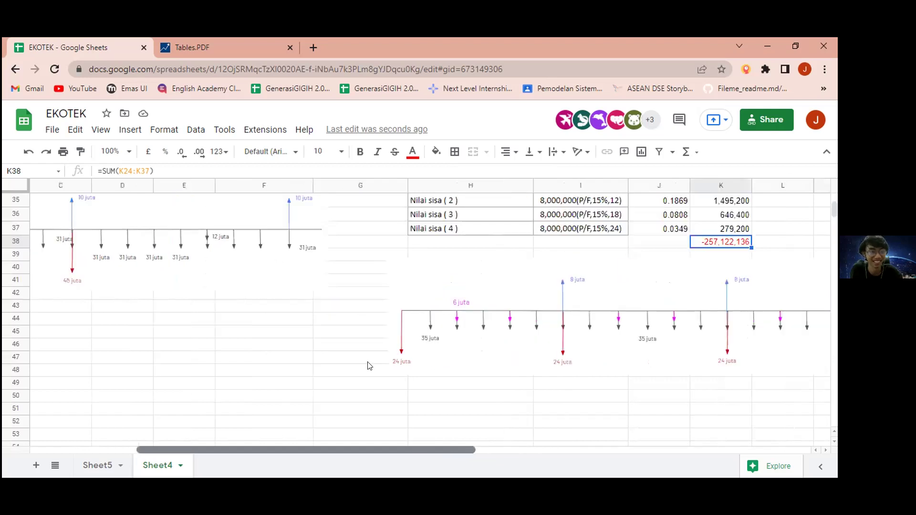
{"action": "scroll", "coordinate": [369, 366], "scroll_direction": "up", "scroll_amount": 2}
{"action": "scroll", "coordinate": [369, 365], "scroll_direction": "left", "scroll_amount": 4}
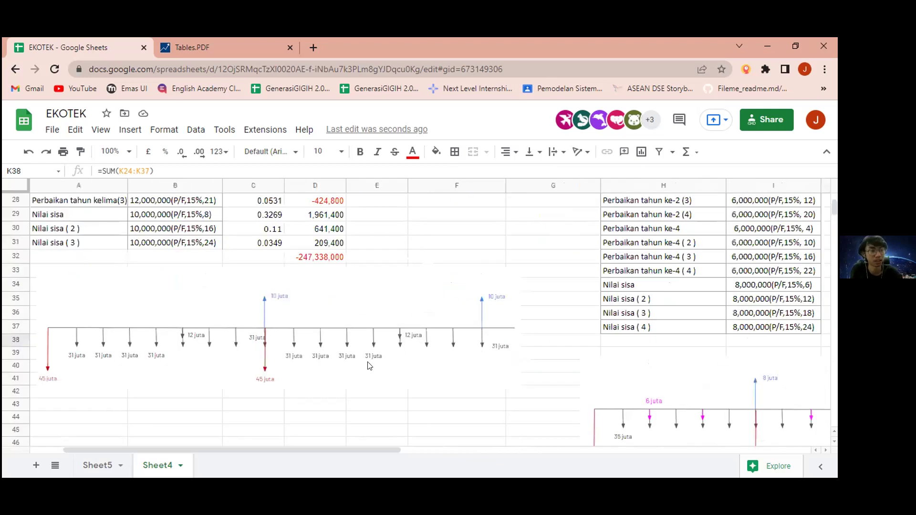
Review the Present Worth Analysis problem statement and the Mesin A and Mesin B input data below it
{"action": "scroll", "coordinate": [382, 358], "scroll_direction": "up", "scroll_amount": 8}
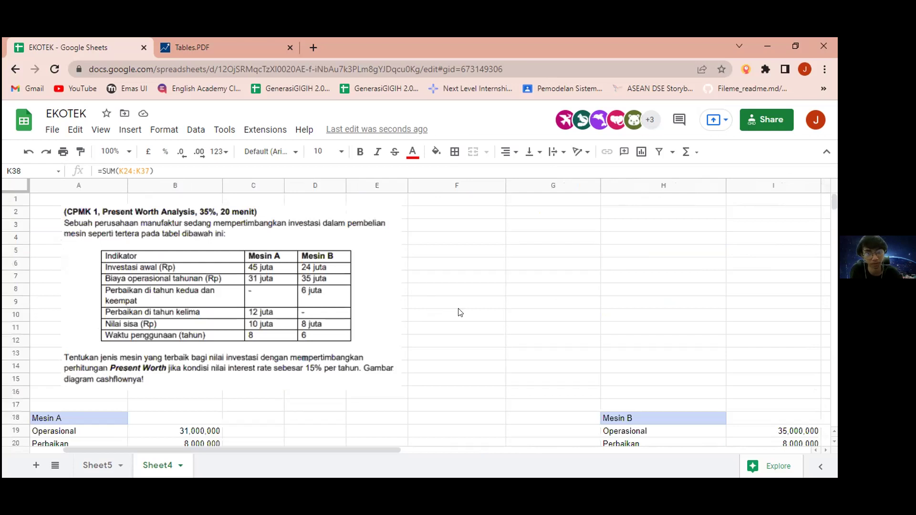
{"action": "scroll", "coordinate": [449, 308], "scroll_direction": "down", "scroll_amount": 2}
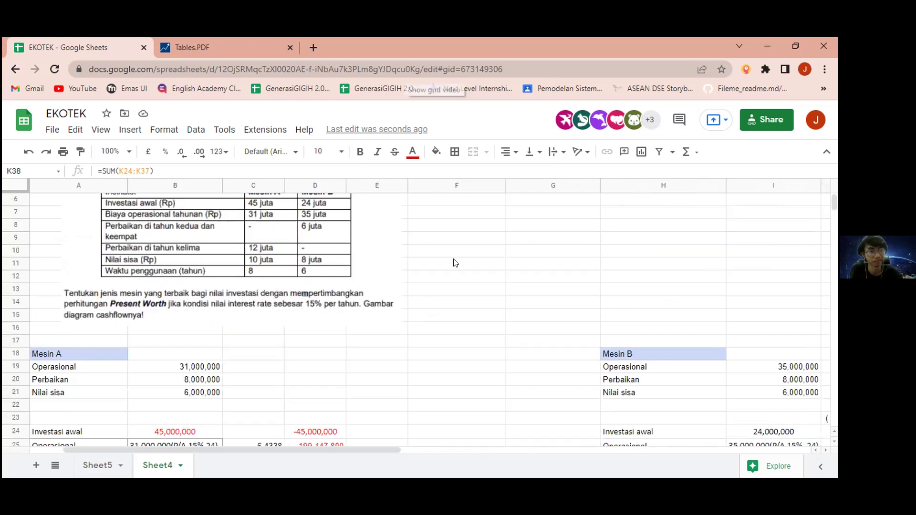
{"action": "scroll", "coordinate": [454, 247], "scroll_direction": "up", "scroll_amount": 1}
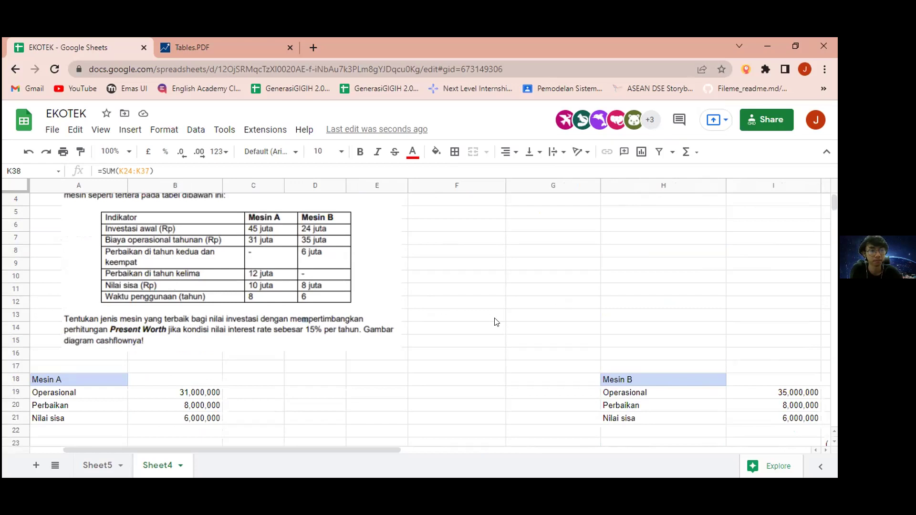
{"action": "scroll", "coordinate": [496, 323], "scroll_direction": "up", "scroll_amount": 1}
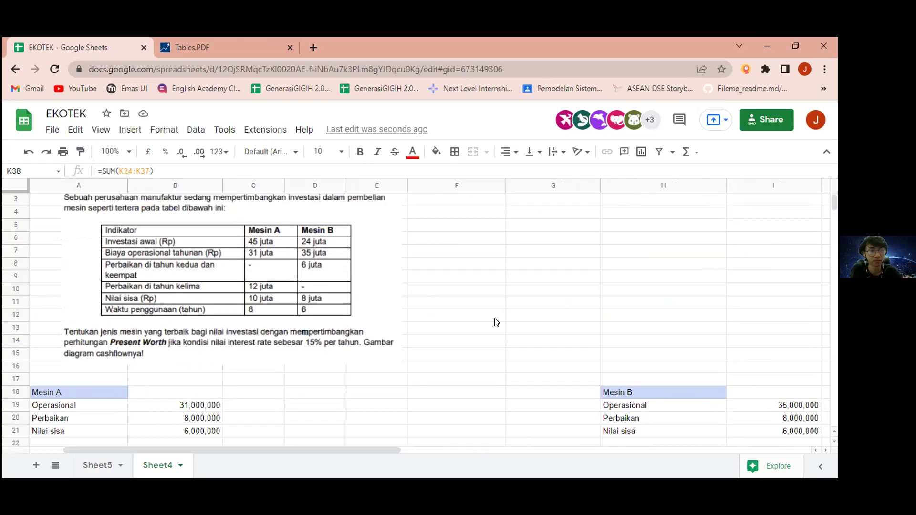
{"action": "scroll", "coordinate": [496, 323], "scroll_direction": "up", "scroll_amount": 2}
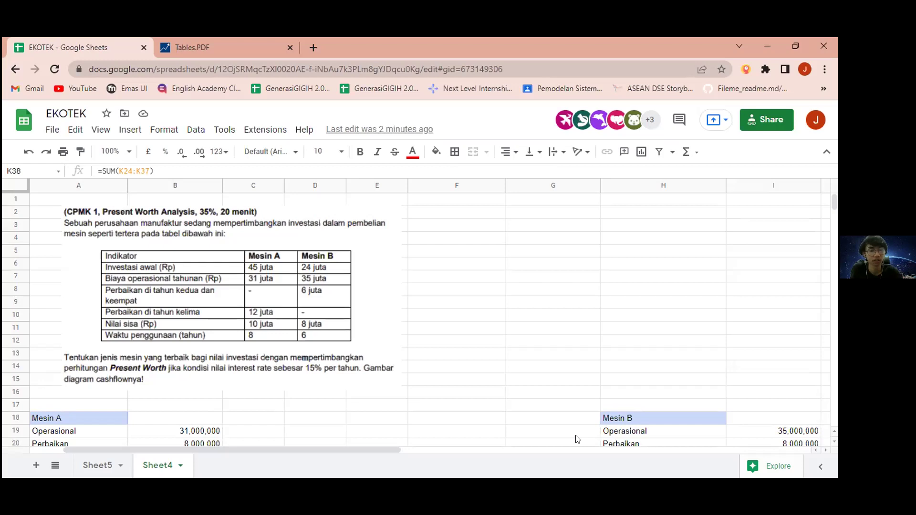
Switch to OneNote to show the Interest Rate questions on the Voila page
{"action": "key", "text": "alt+Tab"}
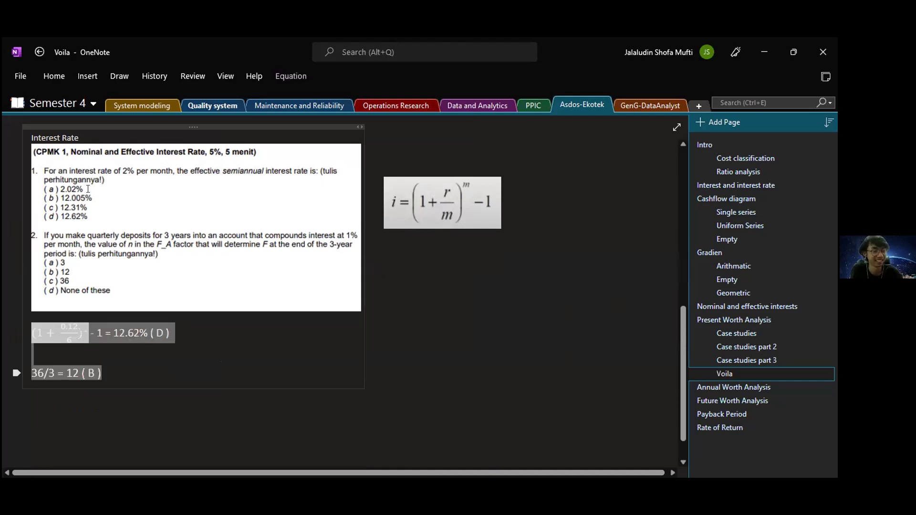
Open the Nominal and effective interests page to examine the compounding table and the effective interest formula
{"action": "left_click", "coordinate": [143, 357]}
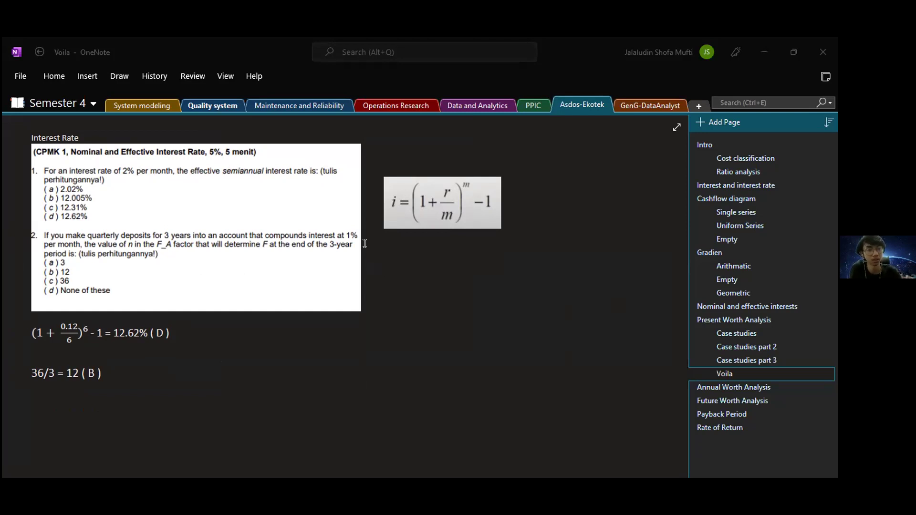
{"action": "left_click", "coordinate": [738, 305]}
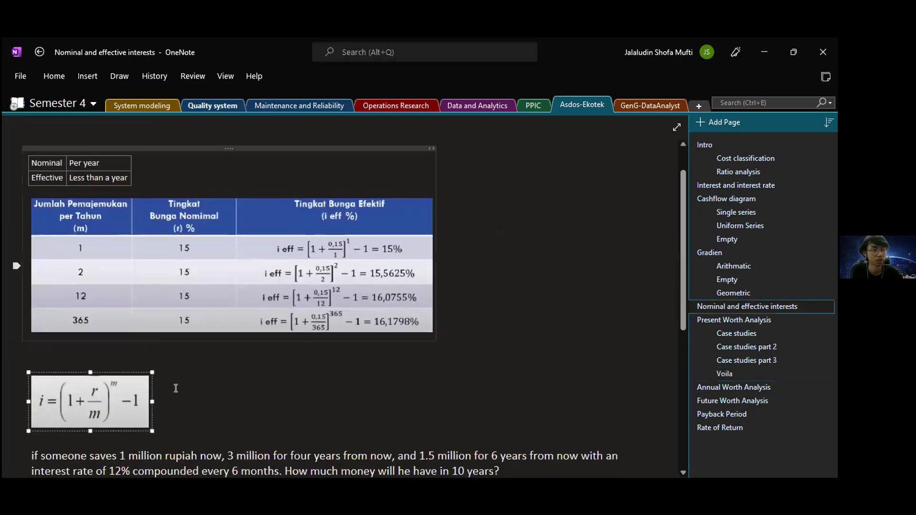
Return to the Voila page and review the Interest Rate questions with the effective interest formula and the worked answers
{"action": "left_click", "coordinate": [748, 372]}
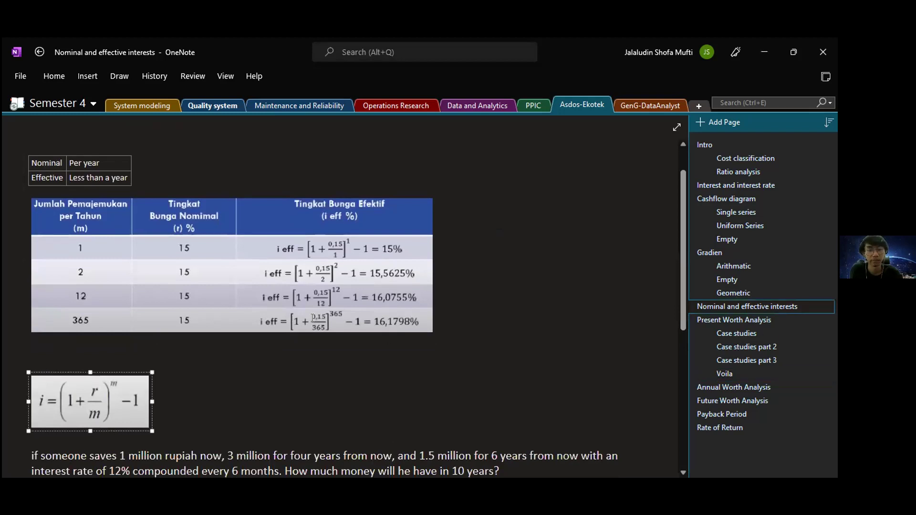
{"action": "scroll", "coordinate": [439, 287], "scroll_direction": "up", "scroll_amount": 3}
{"action": "left_click", "coordinate": [449, 297]}
{"action": "scroll", "coordinate": [449, 297], "scroll_direction": "up", "scroll_amount": 3}
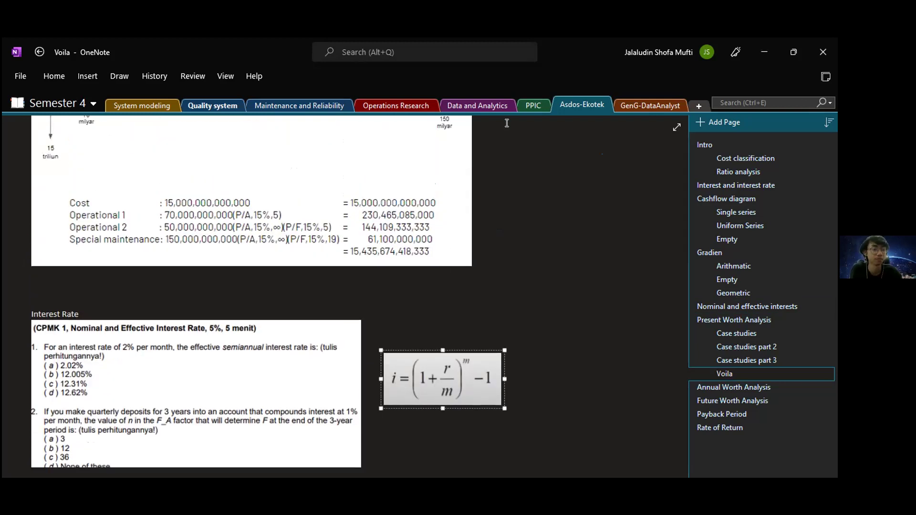
{"action": "scroll", "coordinate": [400, 257], "scroll_direction": "down", "scroll_amount": 6}
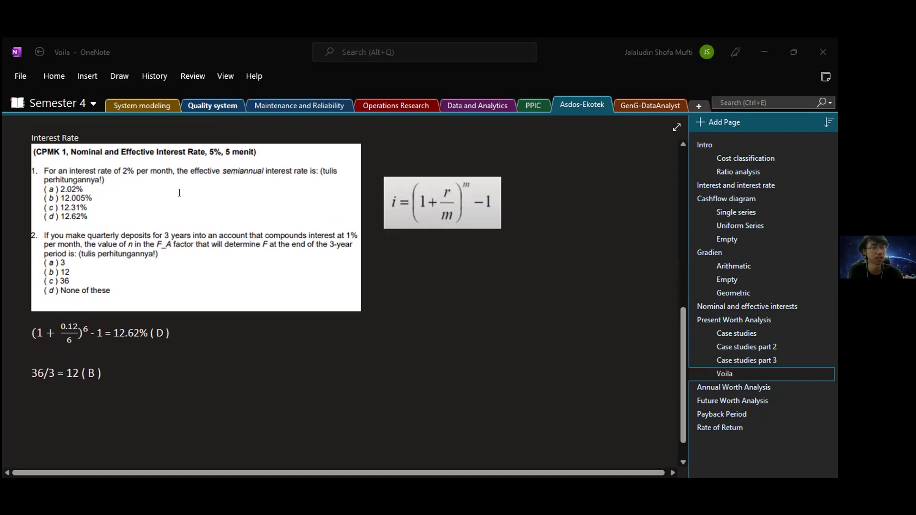
{"action": "scroll", "coordinate": [215, 229], "scroll_direction": "up", "scroll_amount": 2}
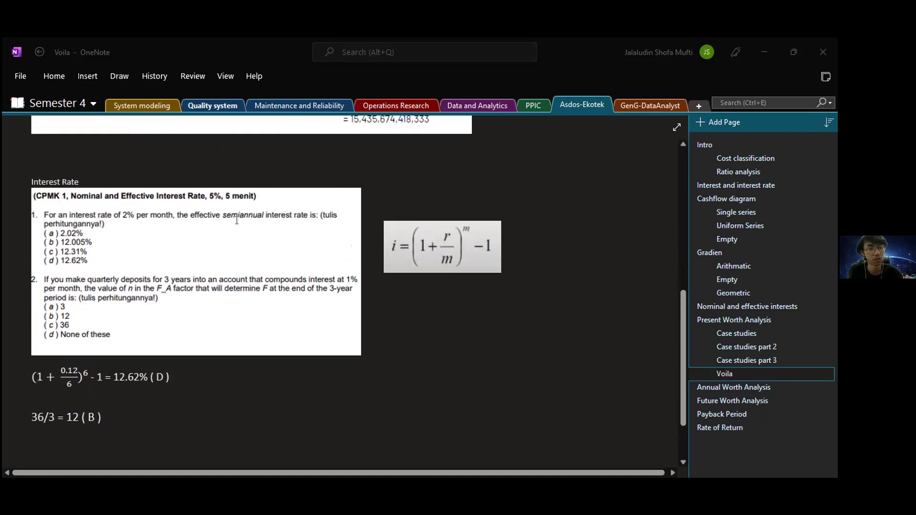